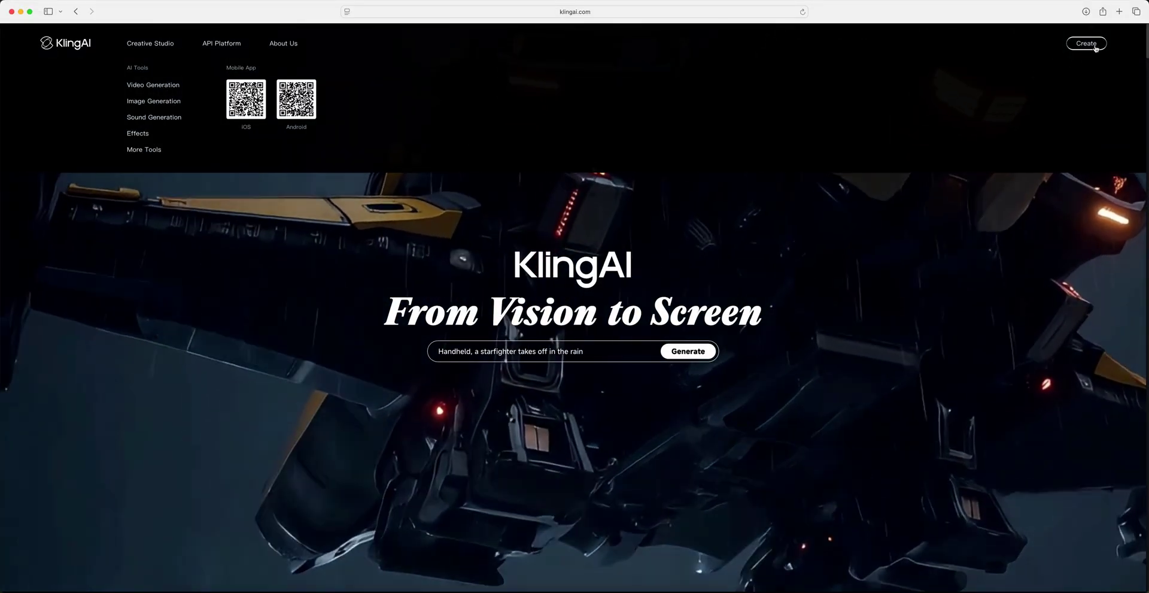
# Launch the Kling AI studio and view the Assets grid of earlier bedroom video clips
pyautogui.click(1096, 47)
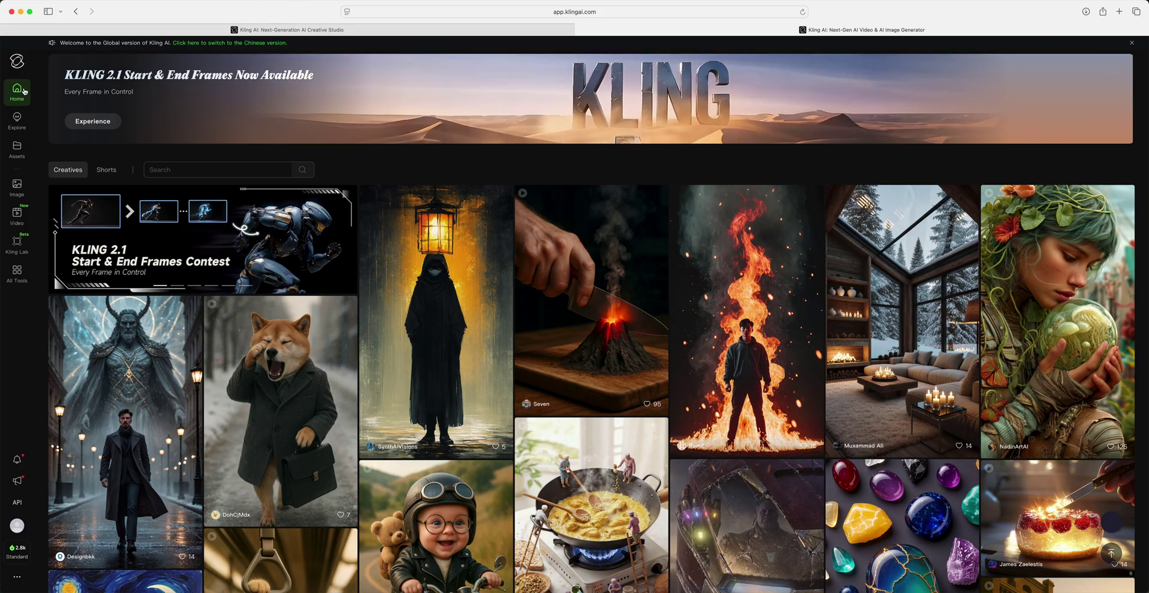
pyautogui.click(17, 120)
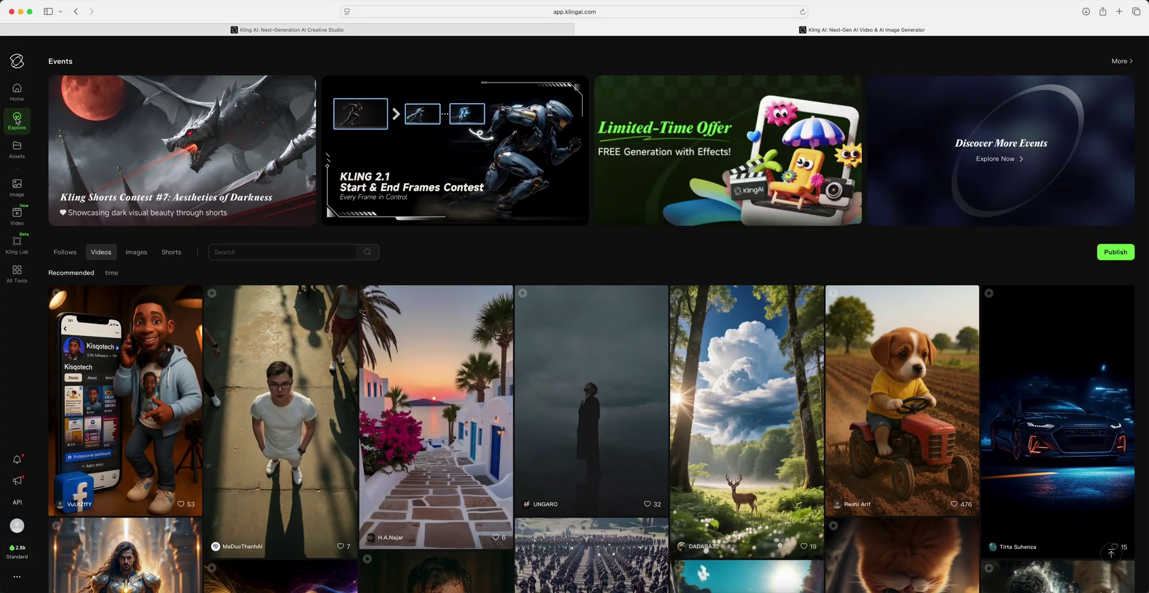
pyautogui.click(17, 147)
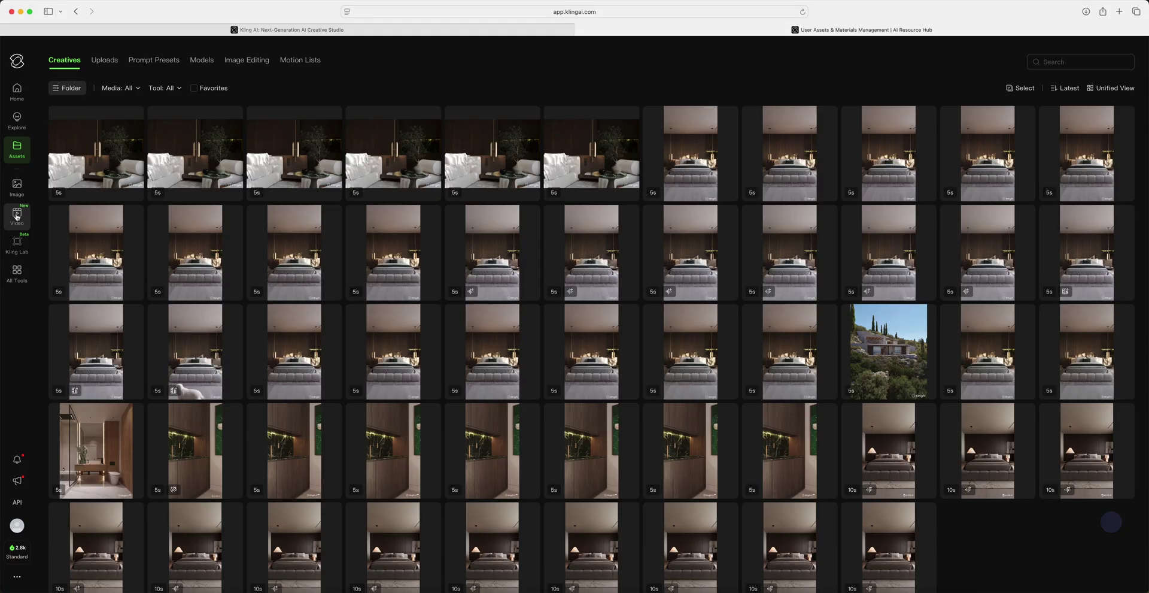
# Open the AI Video Generator on the Image to Video frames mode
pyautogui.click(17, 216)
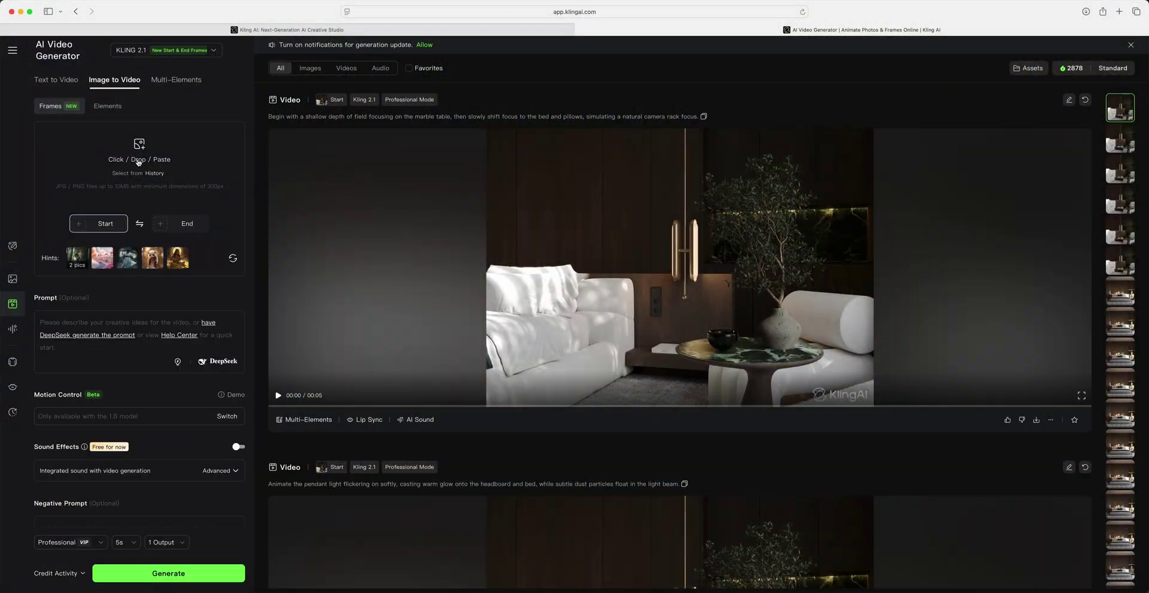
# Upload the room render as the start frame and queue a video generation
pyautogui.click(138, 161)
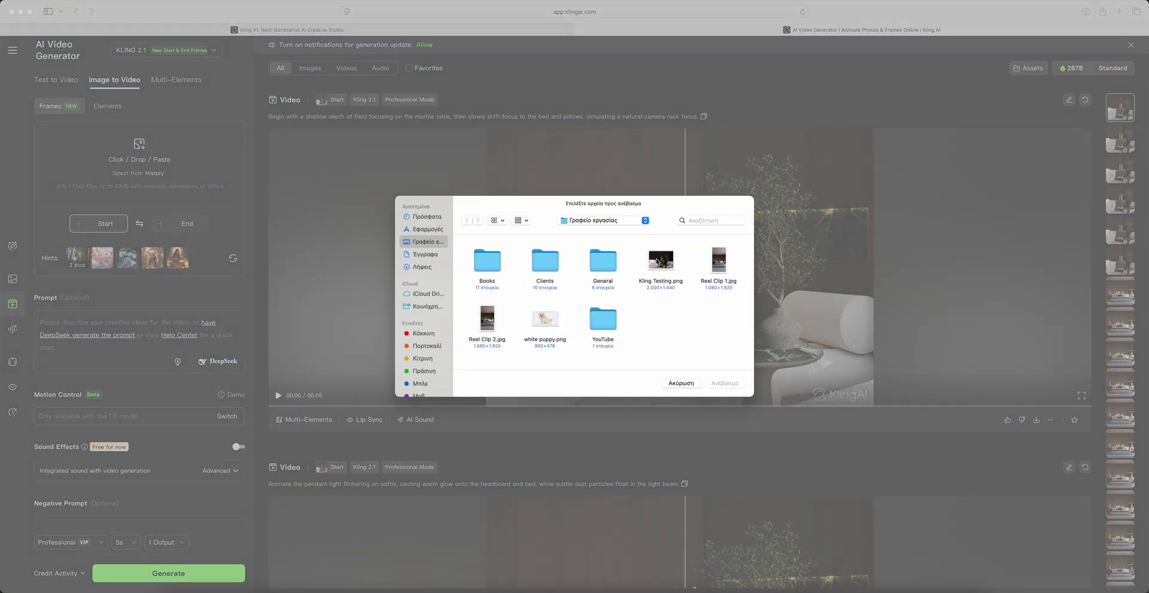
pyautogui.click(722, 385)
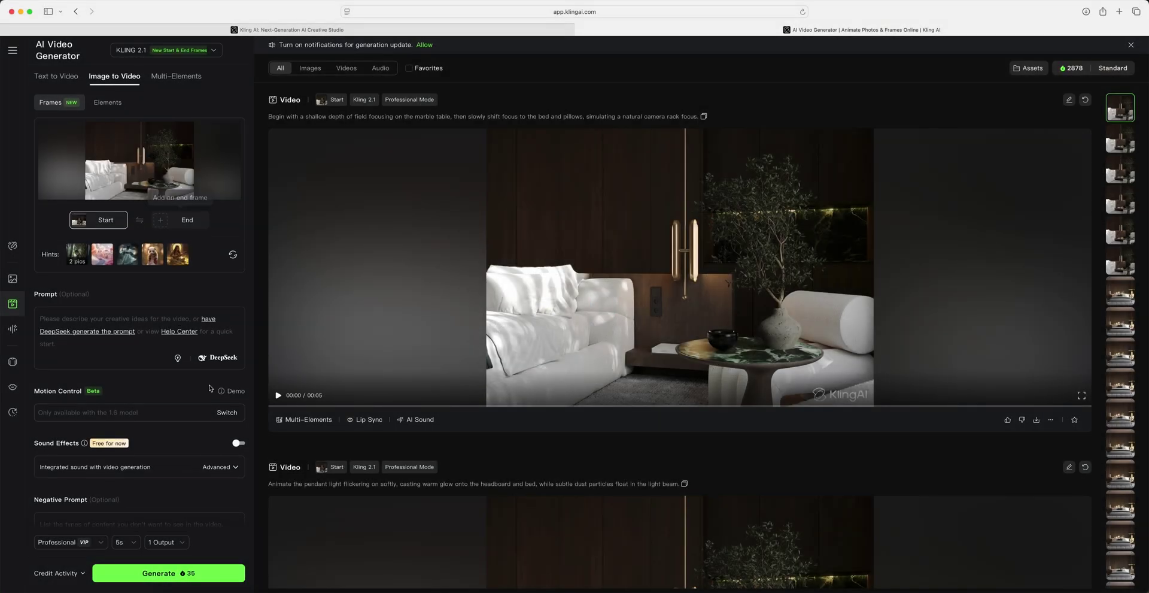
pyautogui.click(201, 580)
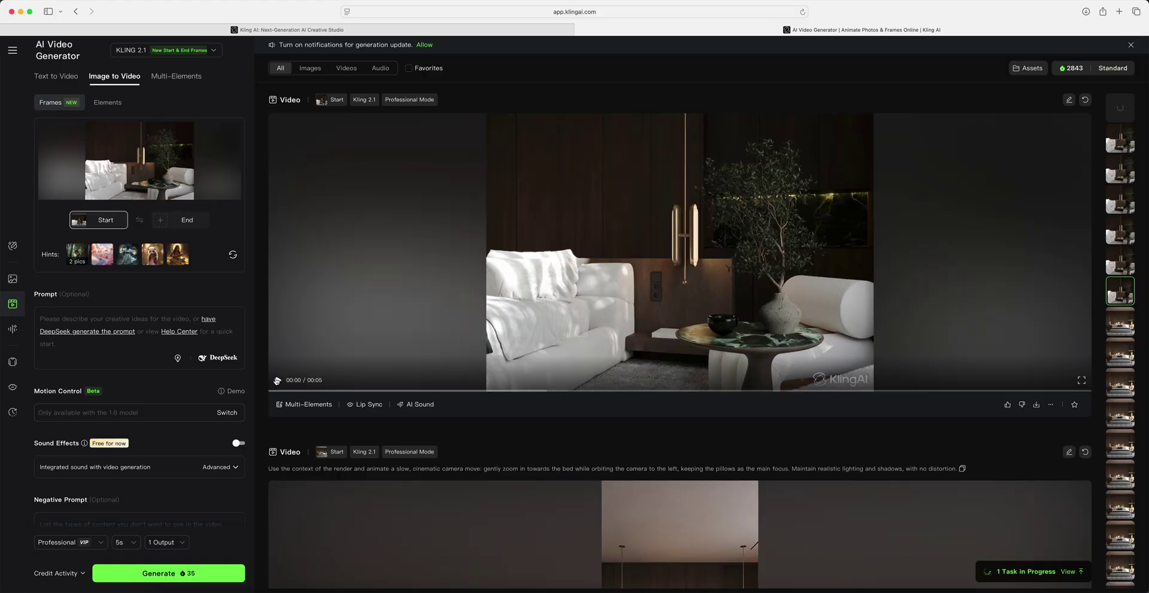
# Play the top room clip in the results feed to preview its motion
pyautogui.click(277, 380)
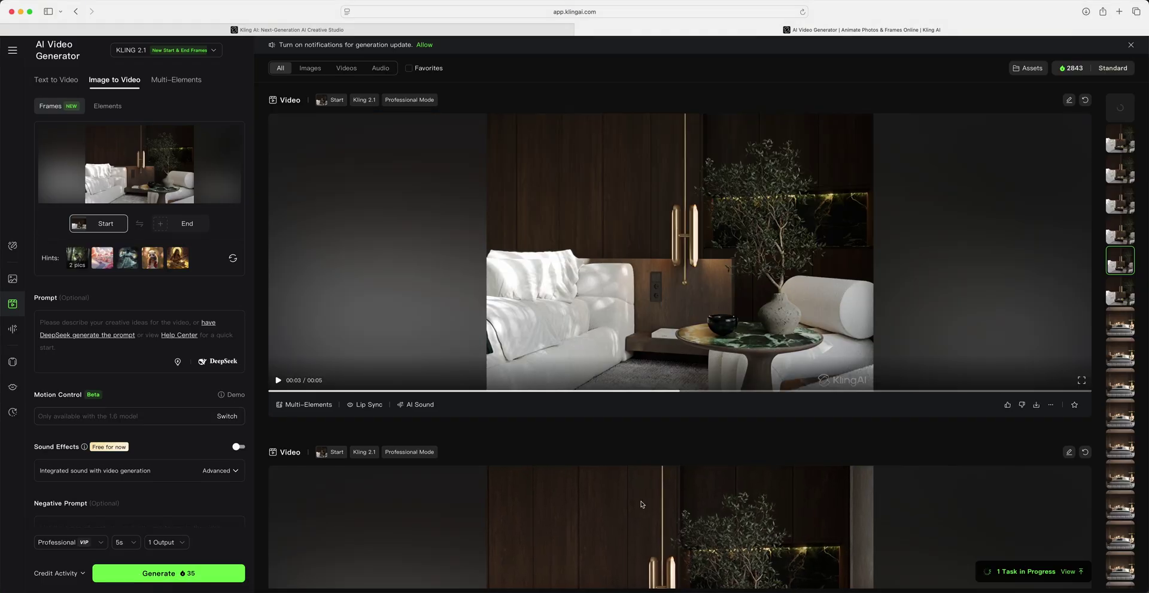
pyautogui.scroll(1, 642, 504)
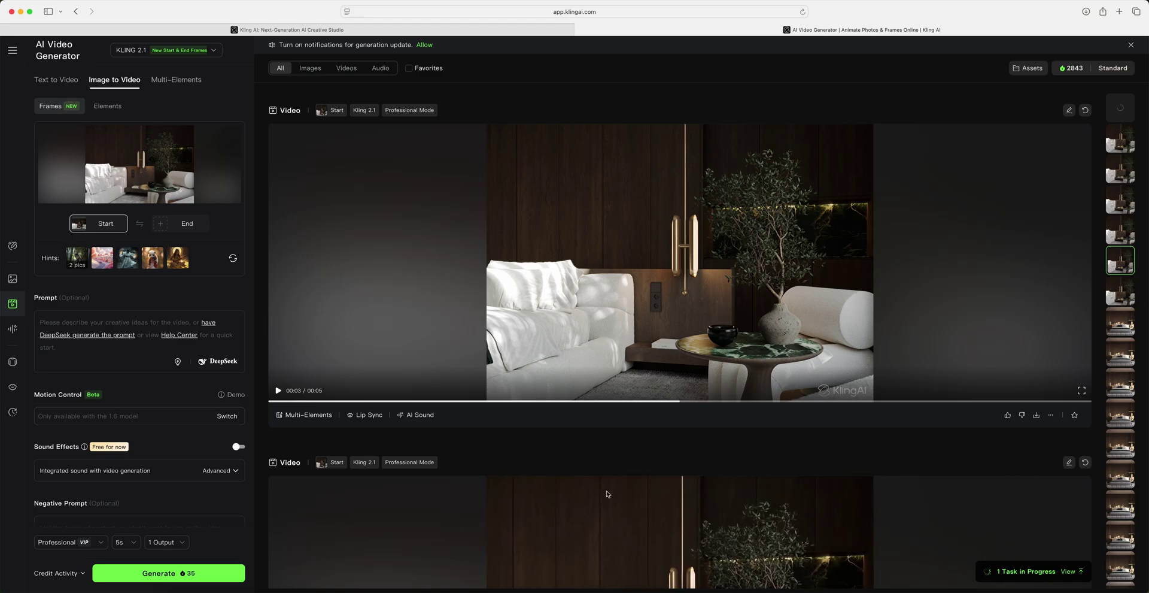
# Begin the prompt with 'zoom in slowly.', correcting a stray letter
pyautogui.scroll(-1, 597, 491)
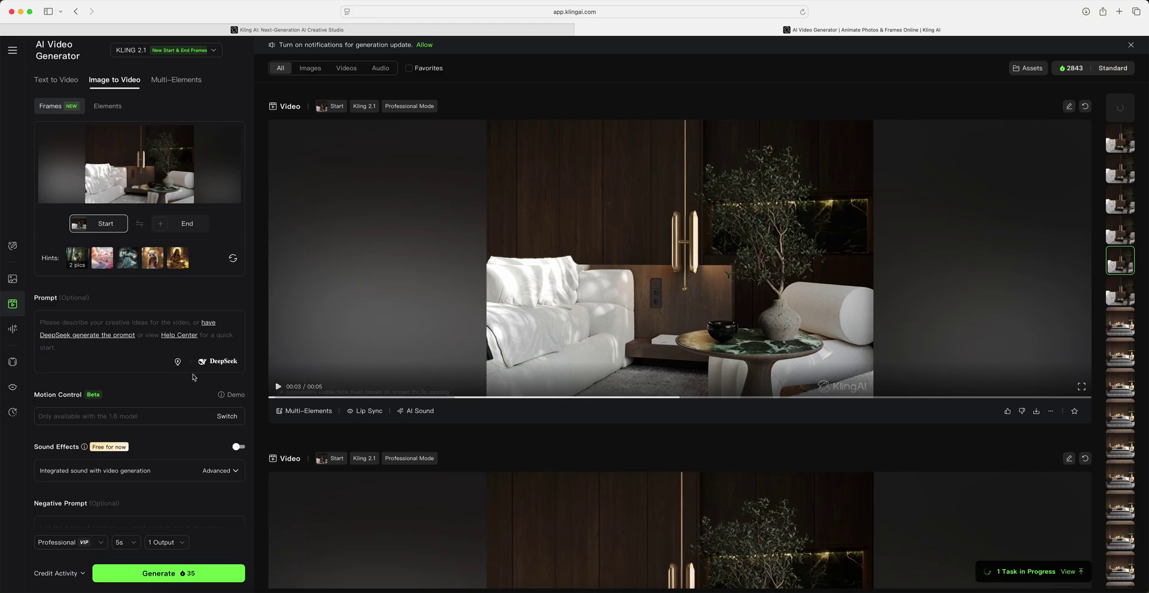
pyautogui.click(57, 320)
pyautogui.write('zoom in slowlyn')
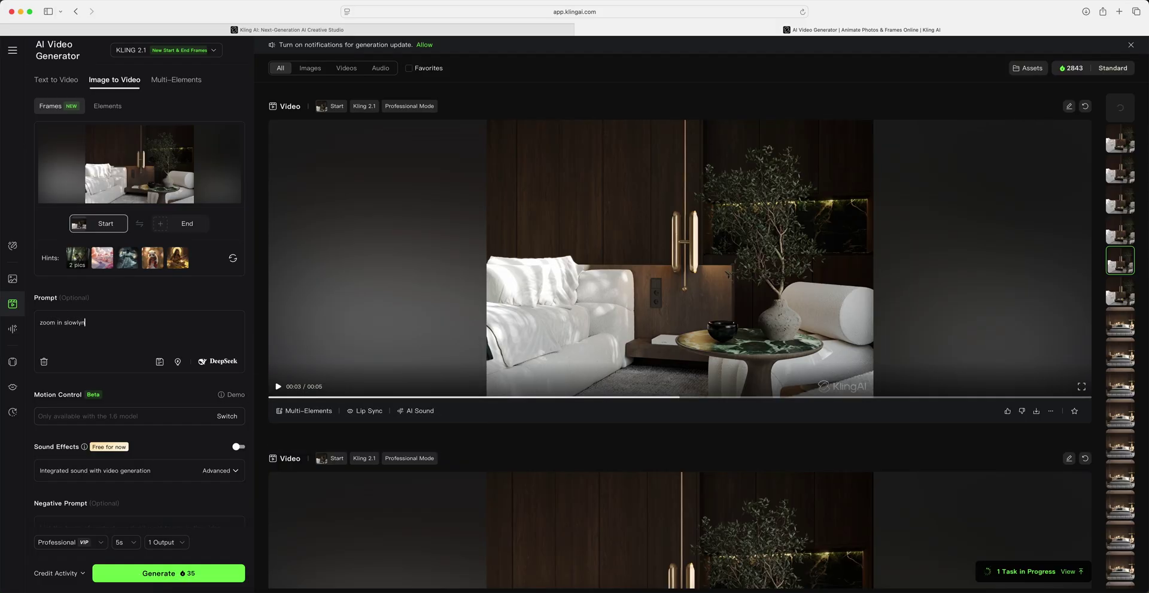
pyautogui.press('BackSpace')
pyautogui.write('.')
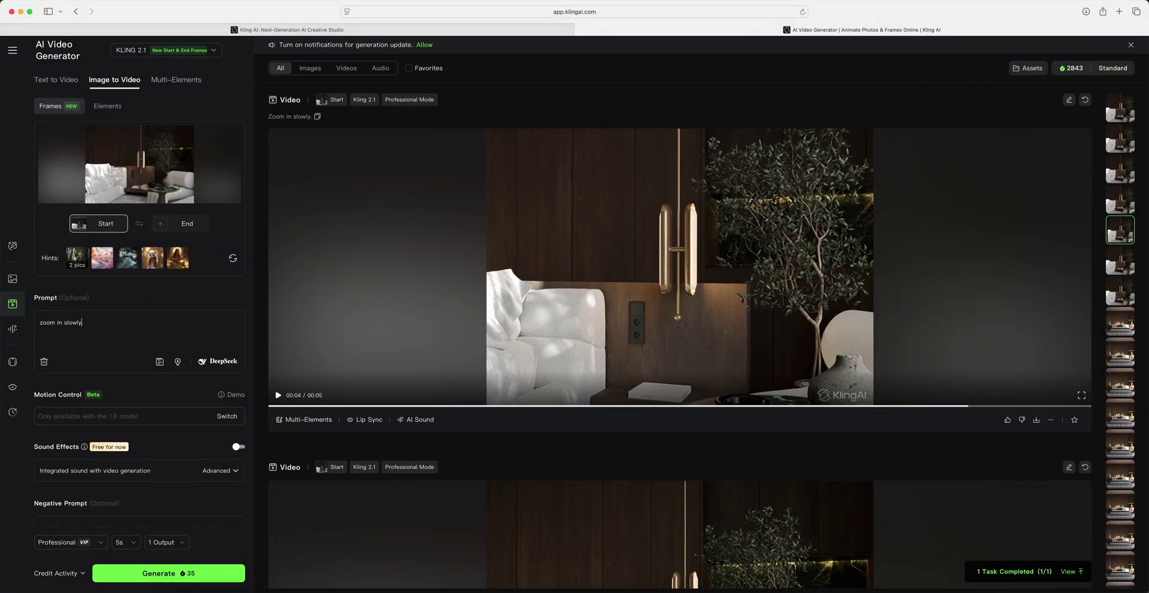
# Extend the prompt to keep focus on the branches and greenery in the coffee-table vase
pyautogui.write('eeping the f')
pyautogui.write('ocus on the branches')
pyautogui.write(' and greenery inside the vase on the coffee table.')
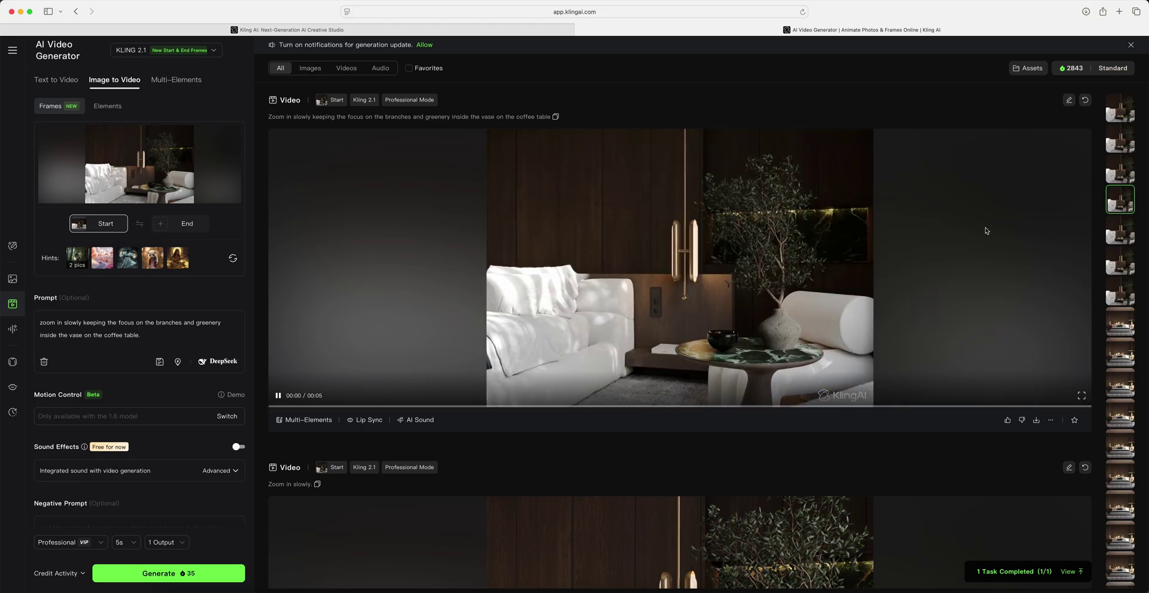
# Open chatgpt.com in a new browser tab
pyautogui.click(1119, 11)
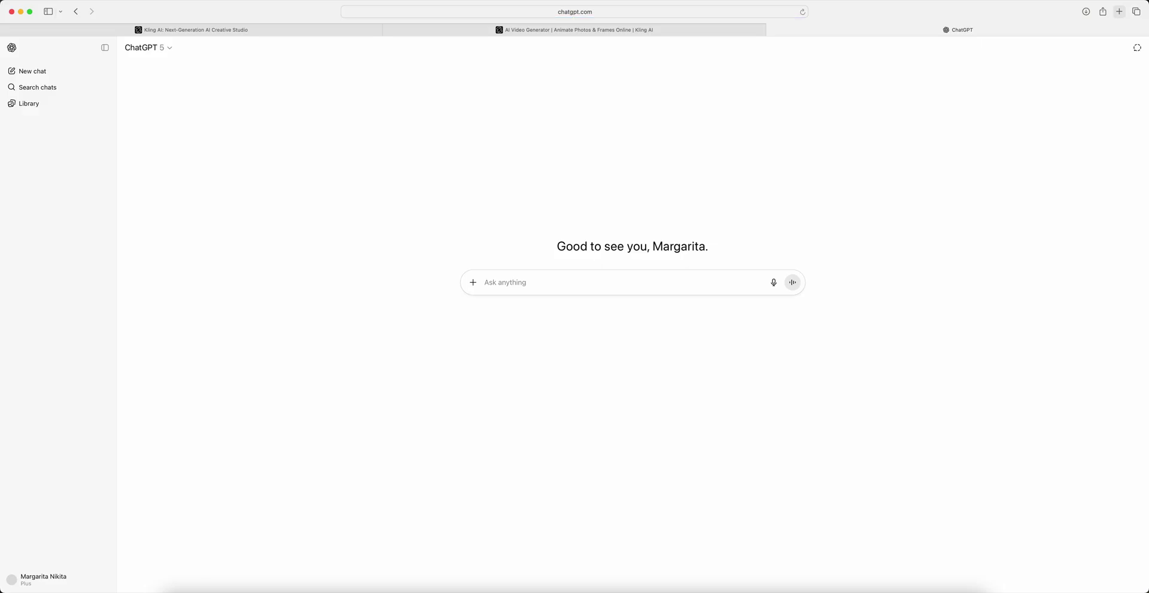
# Send ChatGPT Kling Testing.png with a request for a 5-second Kling AI animation prompt
pyautogui.click(472, 282)
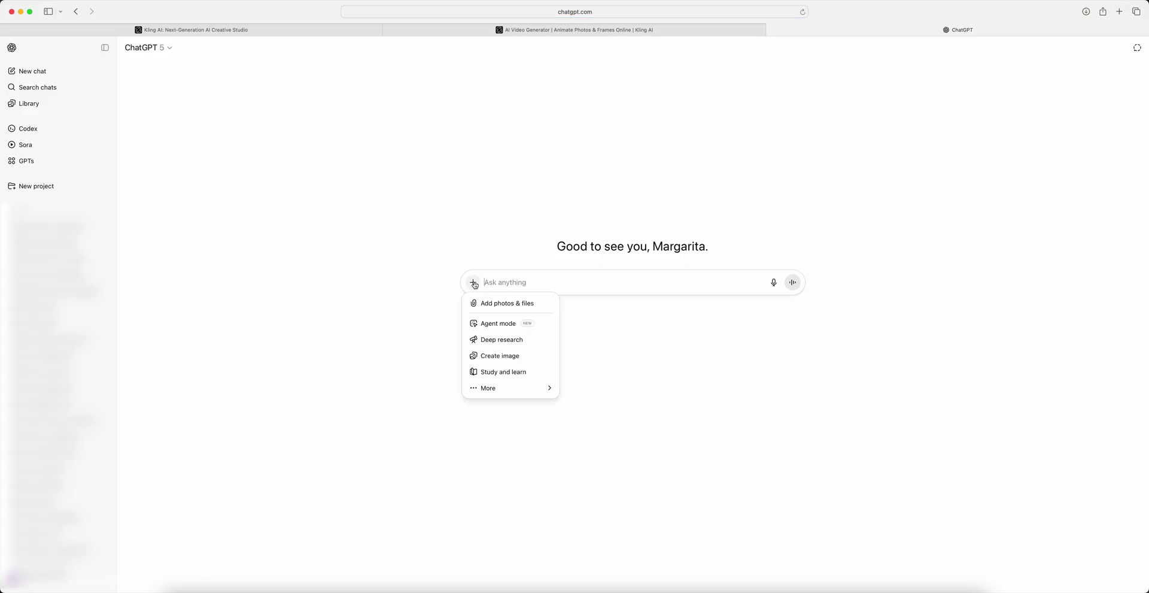
pyautogui.click(506, 304)
pyautogui.click(655, 271)
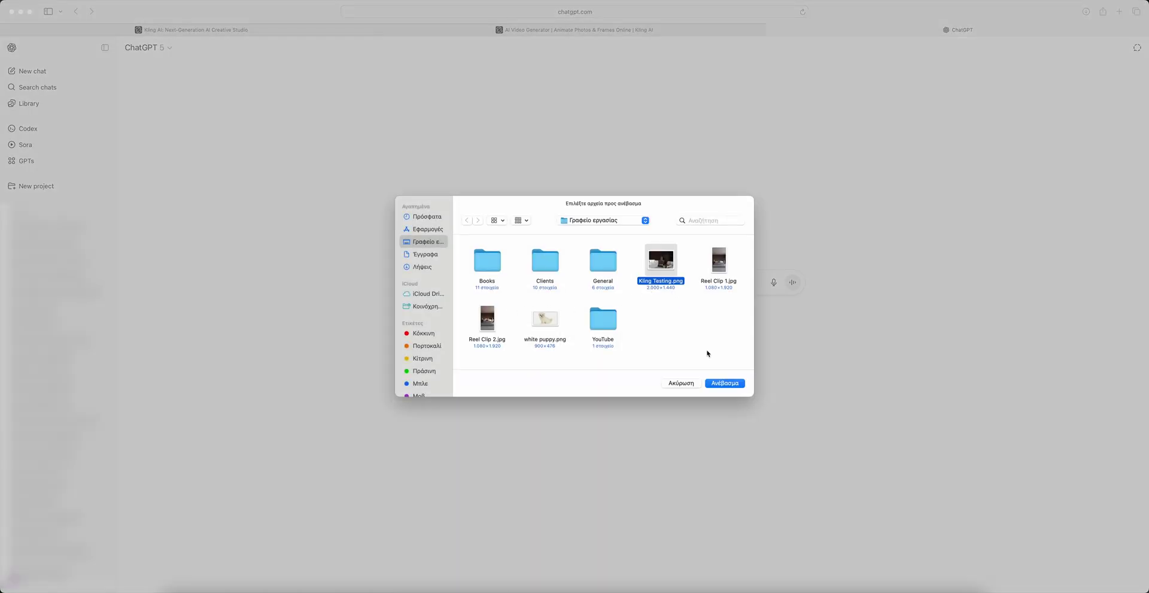
pyautogui.click(722, 386)
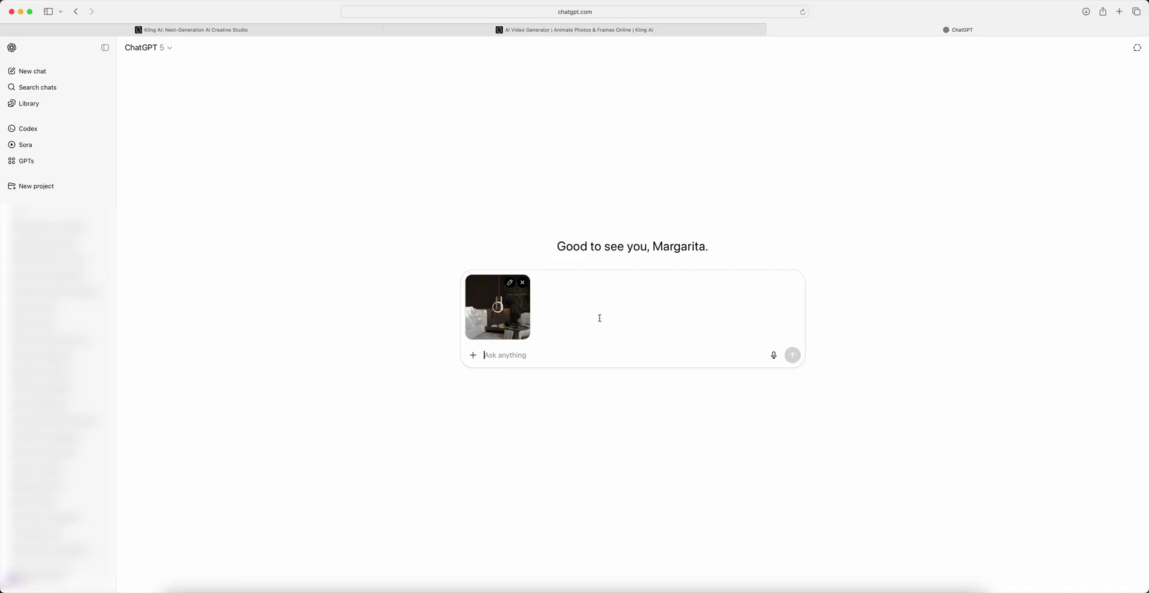
pyautogui.write('(I want to write a prompt for Kling AI to convert this render into a 5')
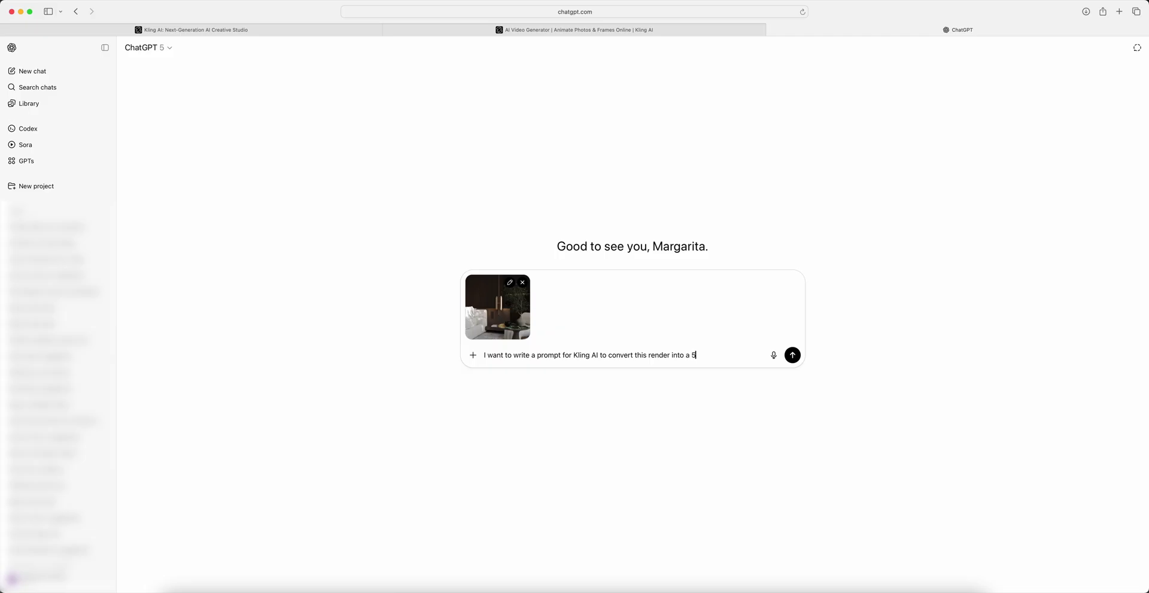
pyautogui.write(' sec animation. Can you give me some ideas?')
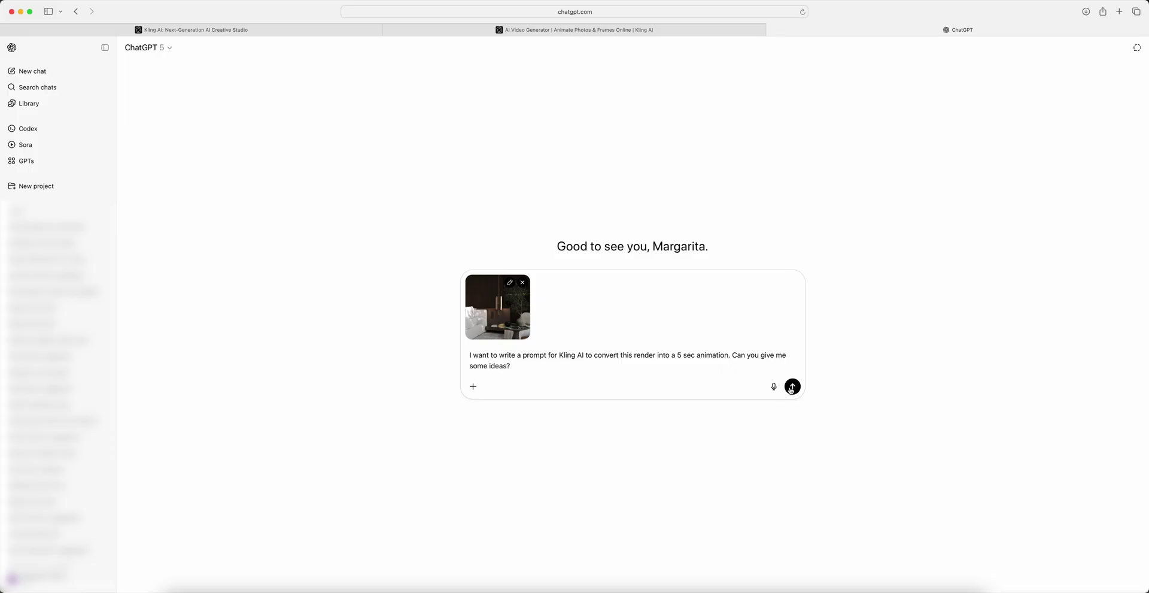
pyautogui.click(792, 387)
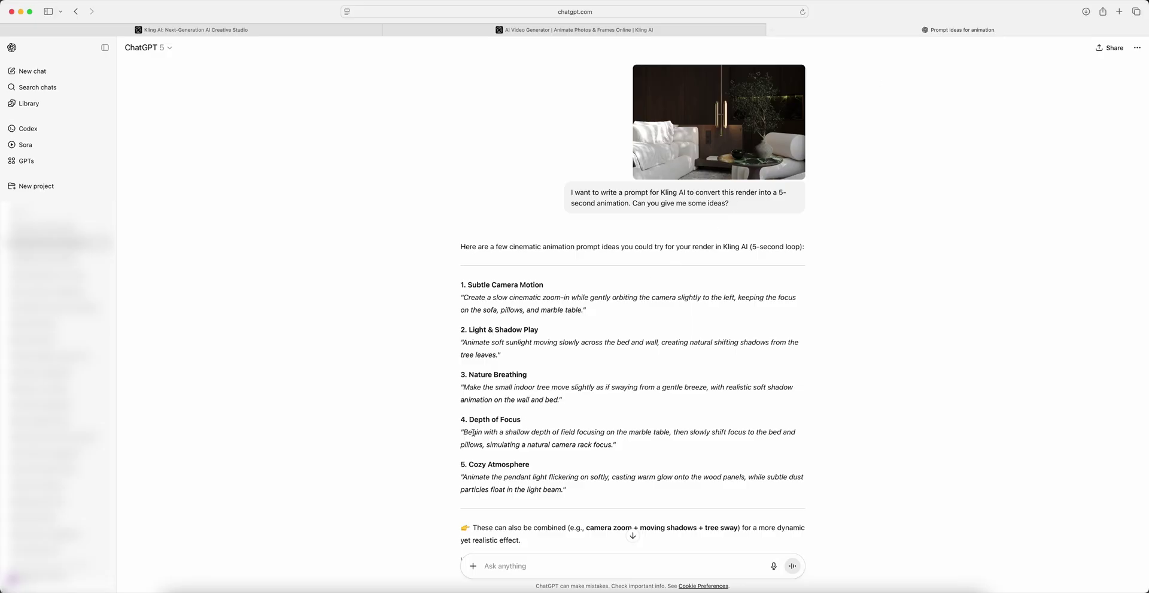
# Paste ChatGPT's Depth of Focus idea into the Kling AI prompt field
pyautogui.moveTo(467, 432); pyautogui.dragTo(613, 446)
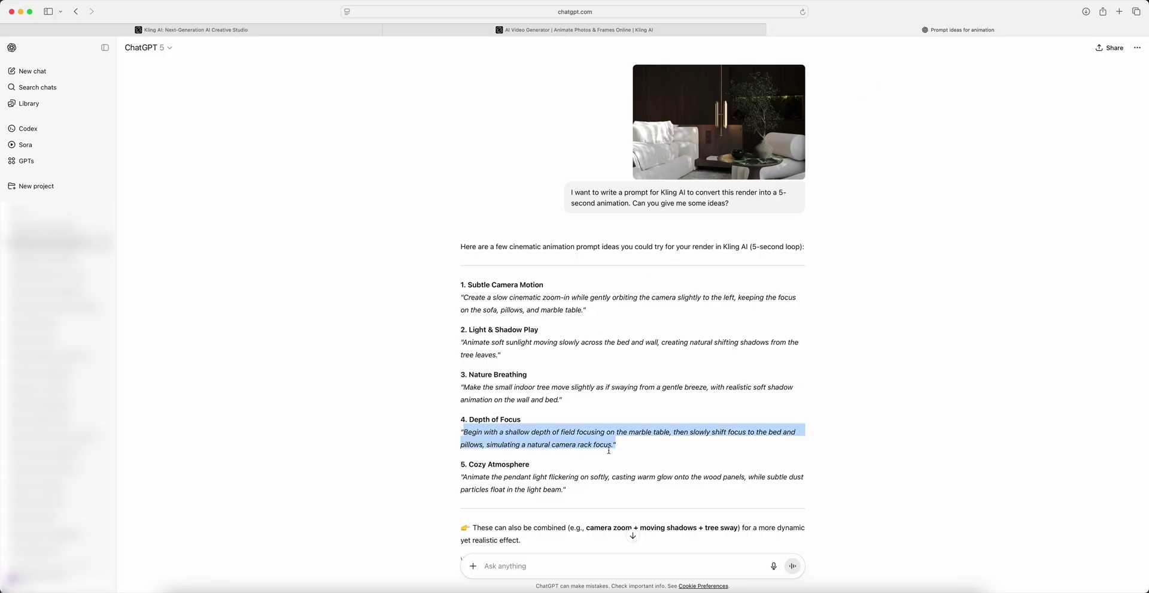
pyautogui.click(689, 30)
pyautogui.write('Begin with a shallow depth of field focusing on the marble table, then slowly shift focus to the bed and pillows, simulating a natural camera rack focus.')
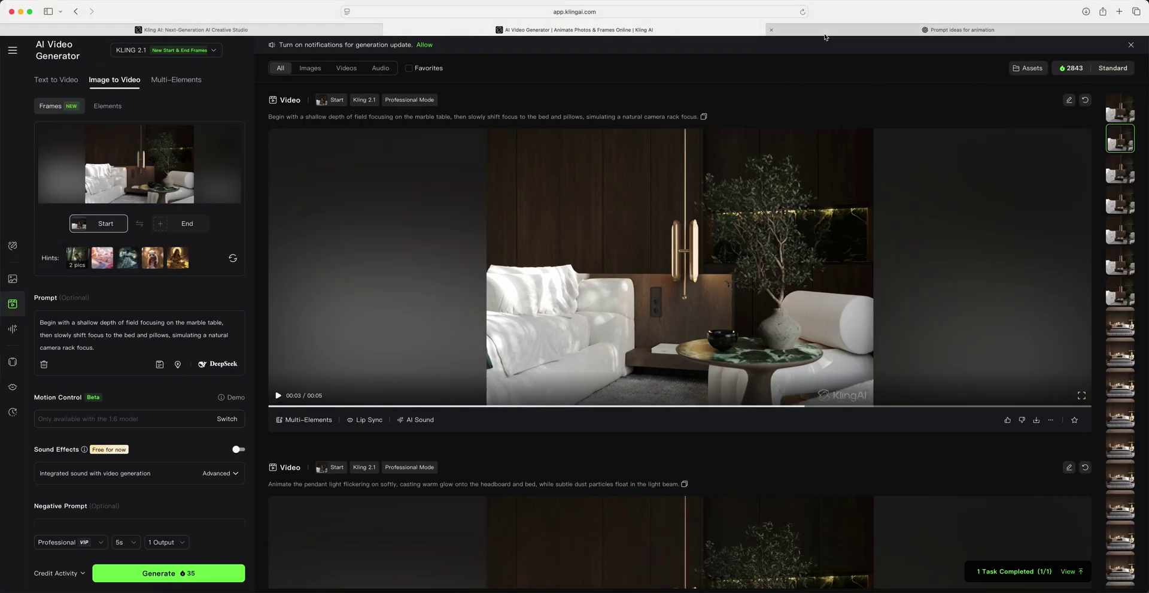
# Replace the Kling AI prompt with ChatGPT's Cozy Atmosphere idea
pyautogui.click(957, 30)
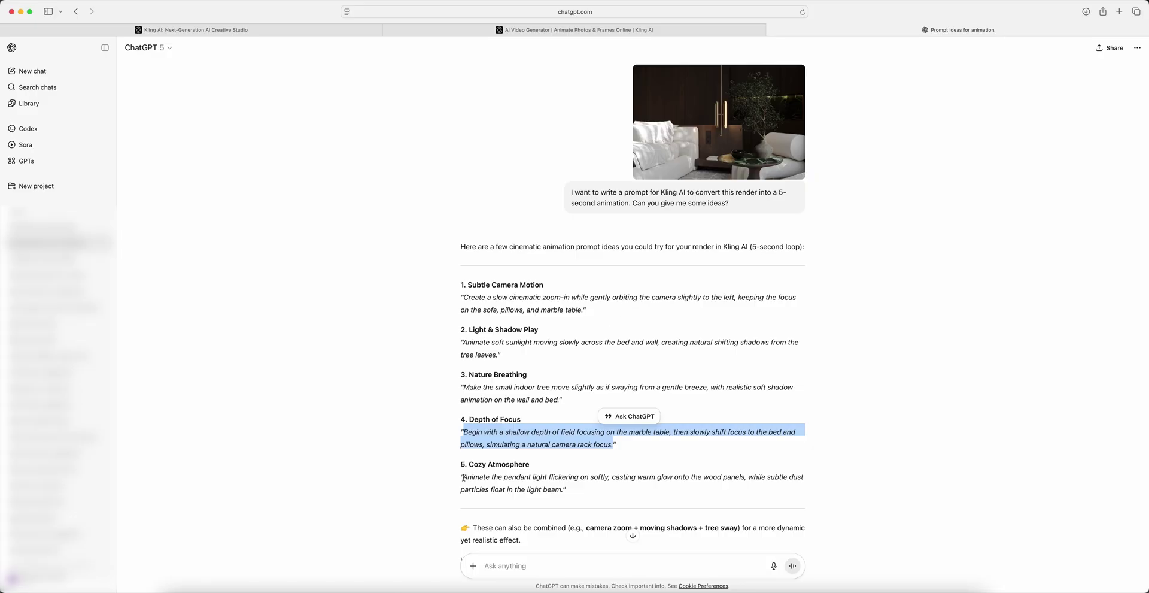
pyautogui.moveTo(464, 477); pyautogui.dragTo(565, 490)
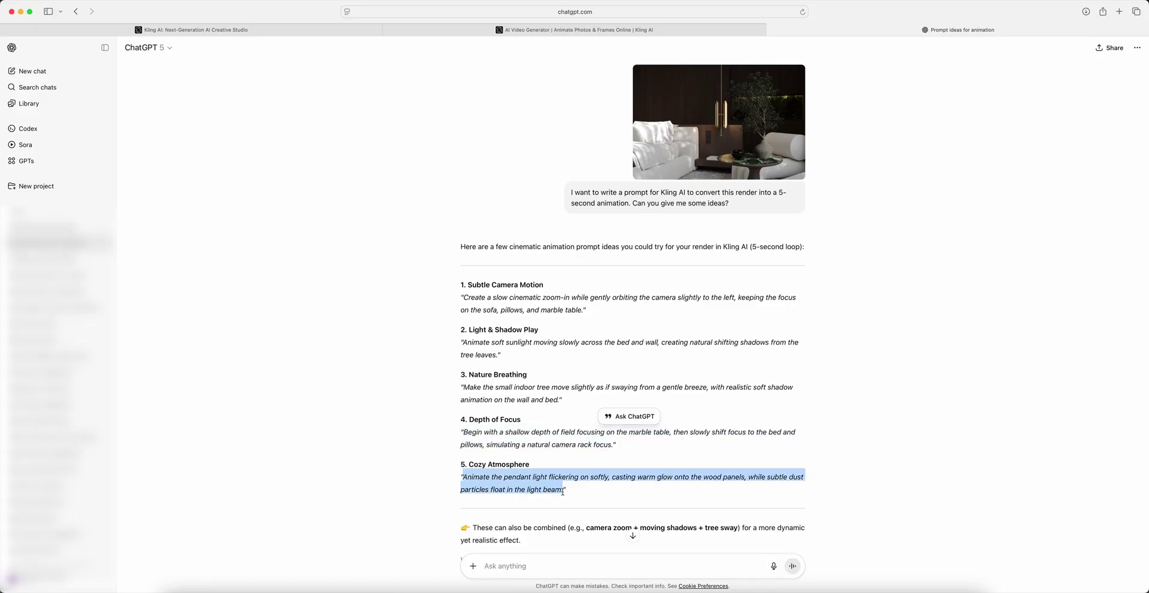
pyautogui.click(634, 30)
pyautogui.moveTo(109, 351); pyautogui.dragTo(41, 318)
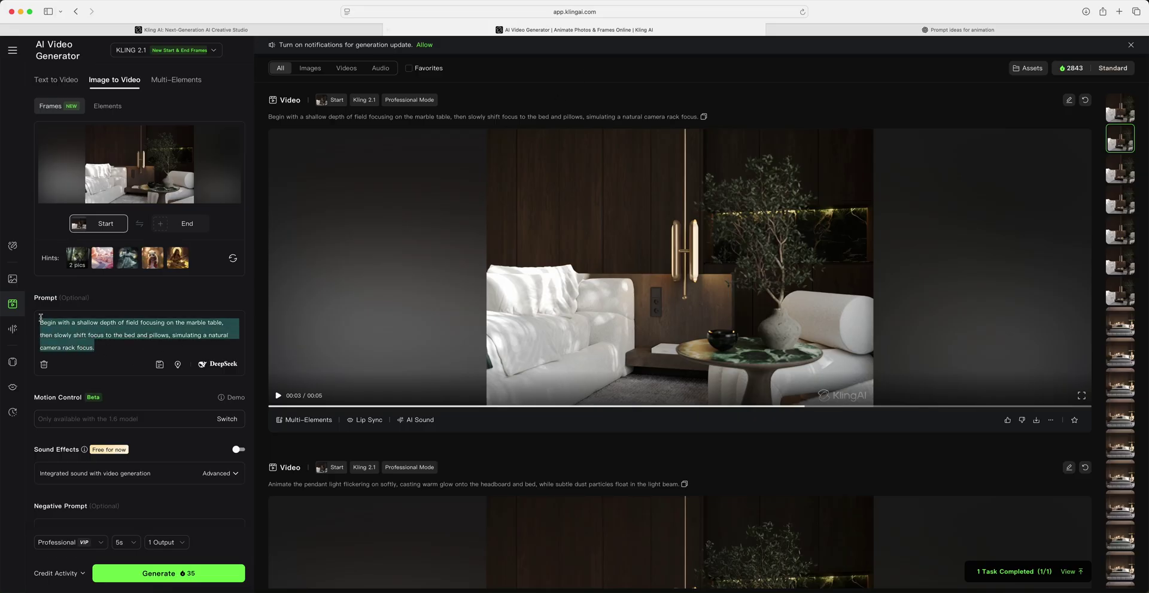
pyautogui.write('Animate the pendant light flickering on softly, casting warm glow onto the wood panels, while subtle dust particles float in the light beam.')
# Change 'wood panels' in the prompt to 'headboard and bed'
pyautogui.click(101, 335)
pyautogui.press('BackSpace')
pyautogui.press('BackSpace')
pyautogui.press('BackSpace')
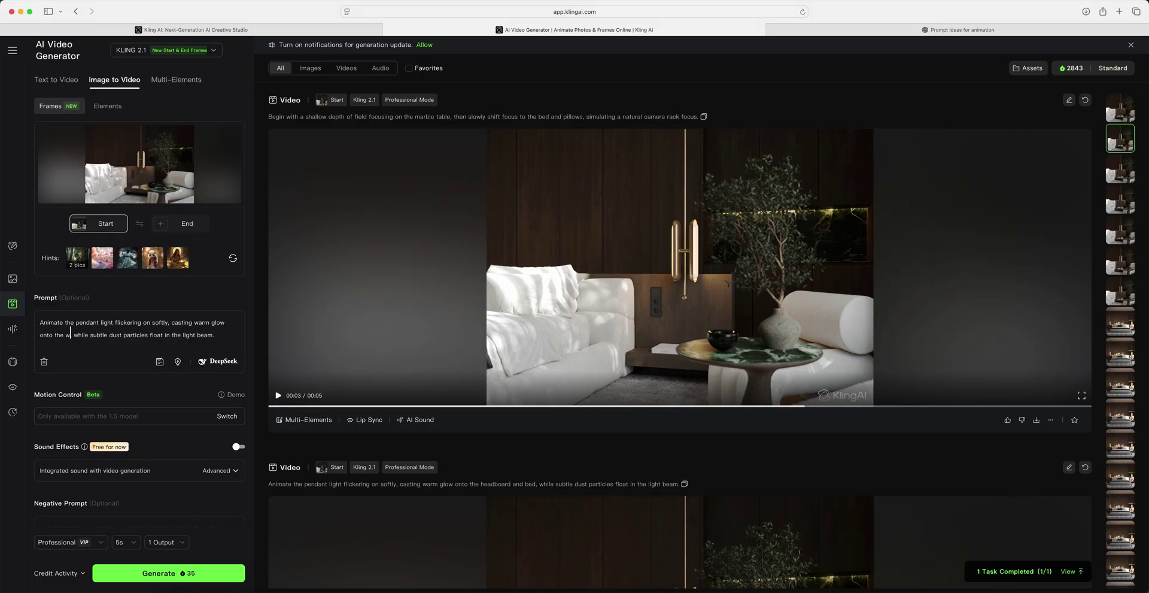
pyautogui.press('BackSpace')
pyautogui.write('headboard and bed')
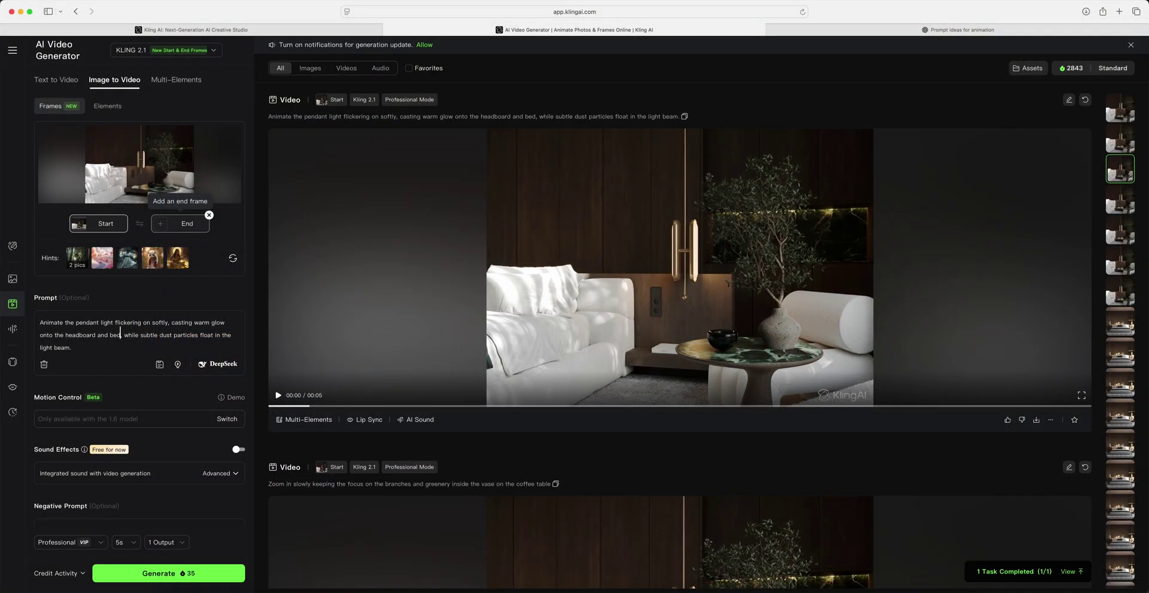
# Upload Reel Clip 1.jpg as the start frame
pyautogui.click(109, 227)
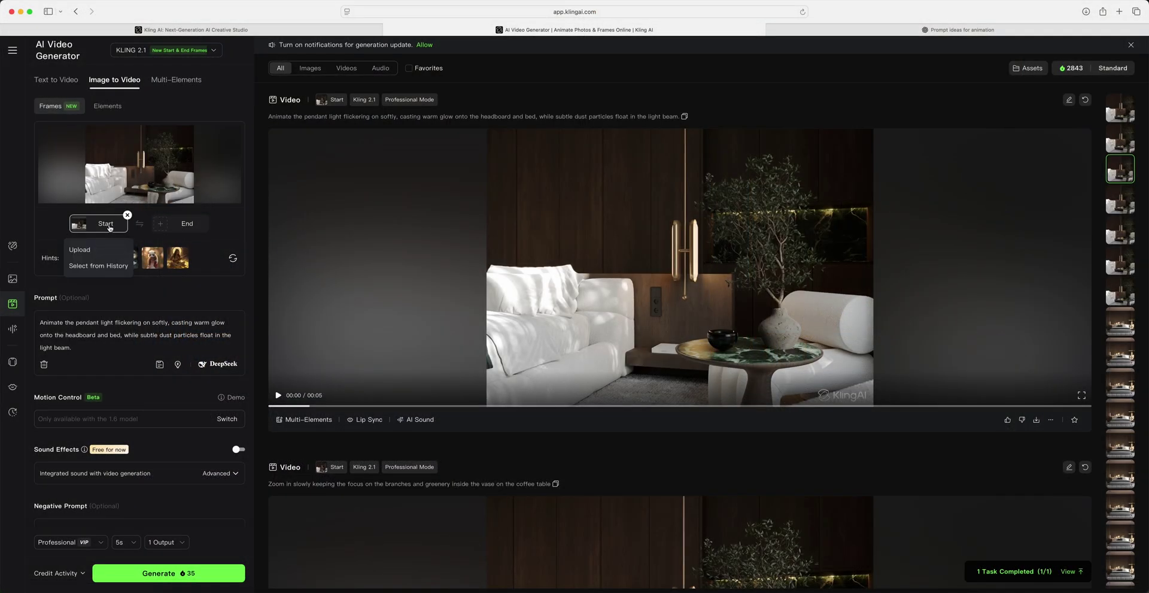
pyautogui.click(91, 250)
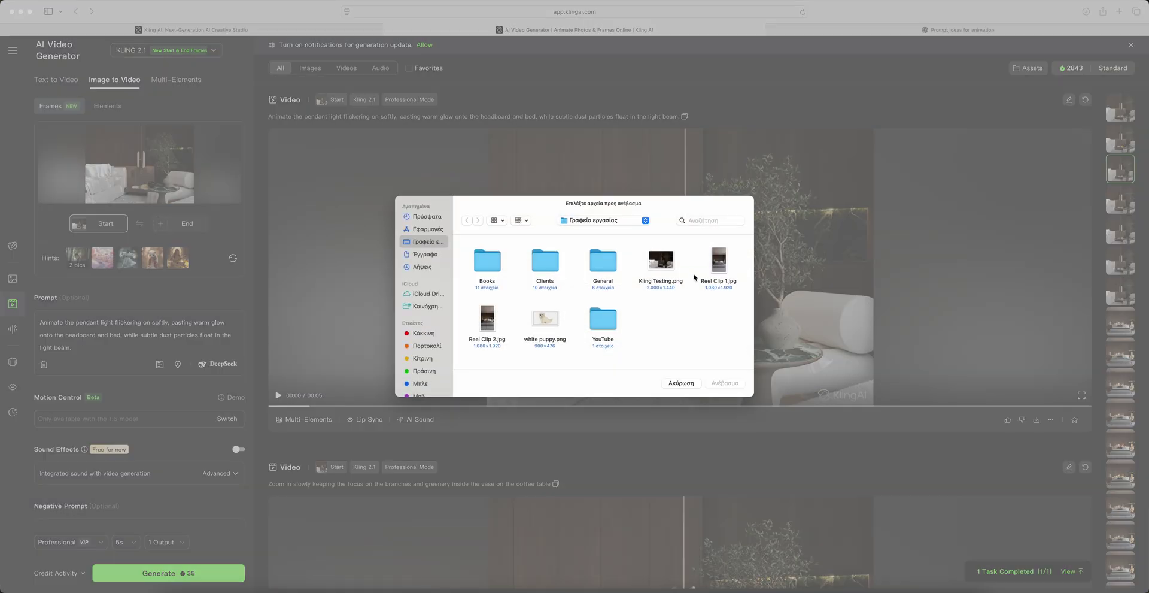
pyautogui.click(720, 264)
pyautogui.click(724, 382)
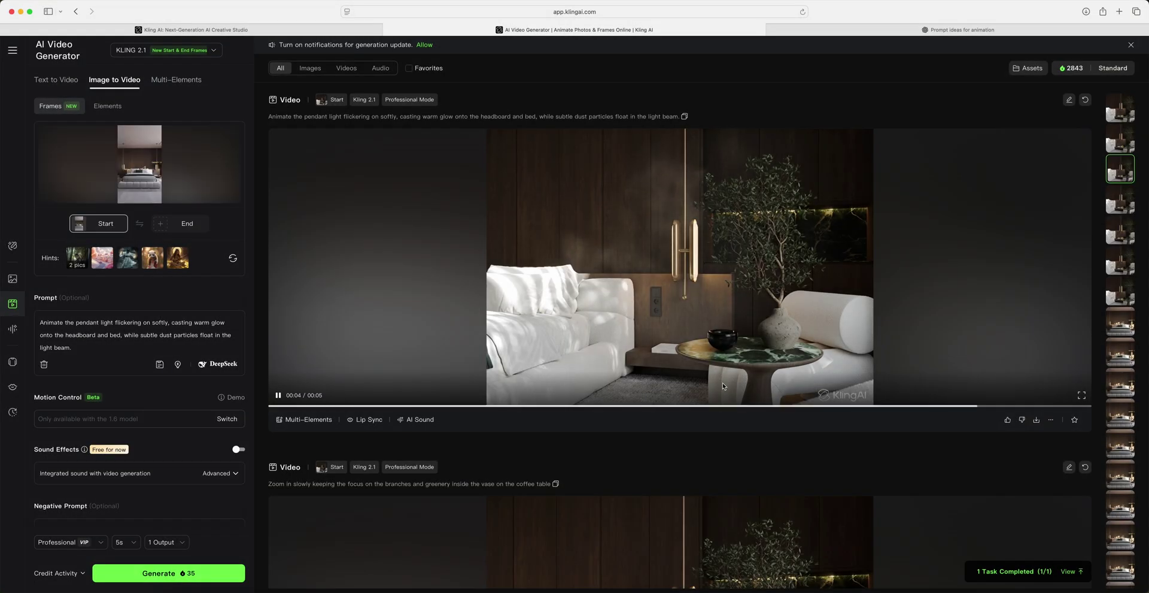
# Upload Reel Clip 2.jpg as the end frame
pyautogui.click(187, 223)
pyautogui.click(174, 247)
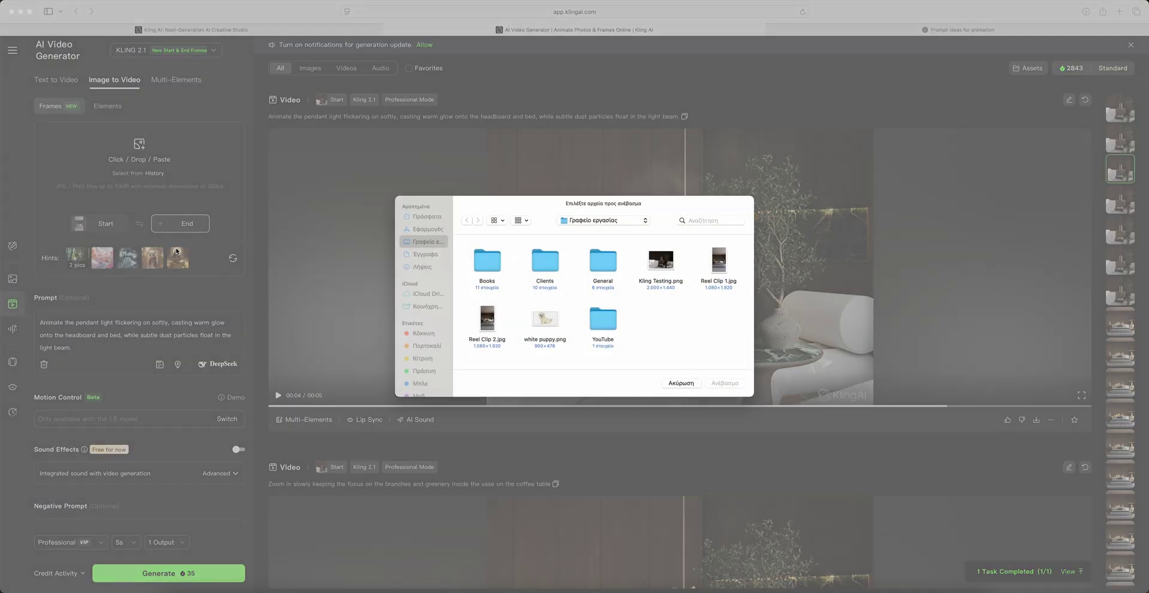
pyautogui.click(490, 323)
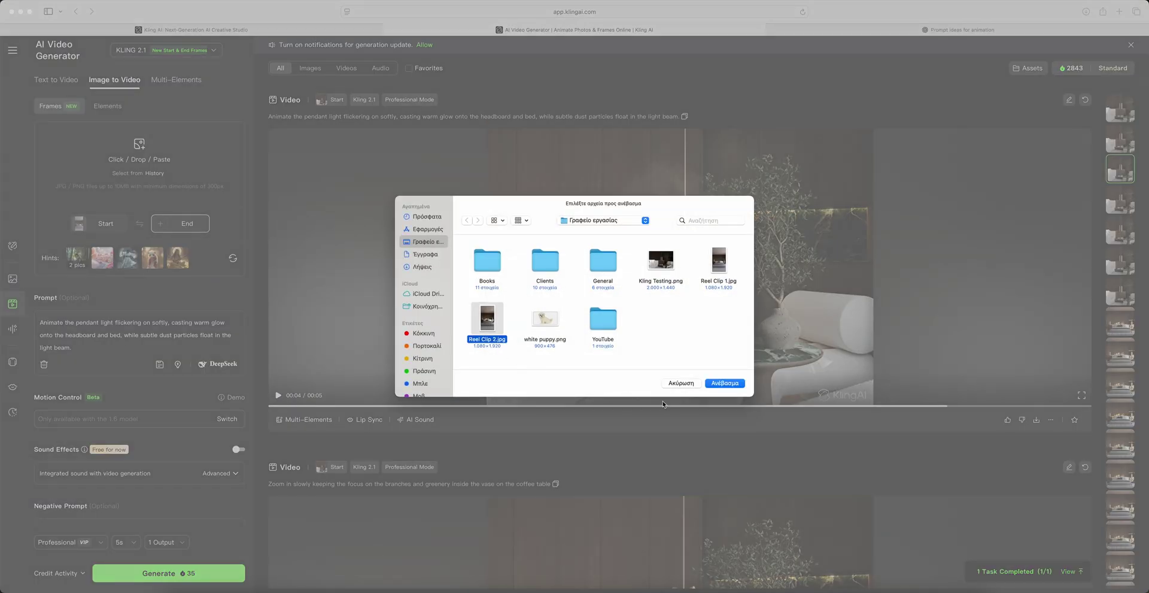
pyautogui.click(722, 383)
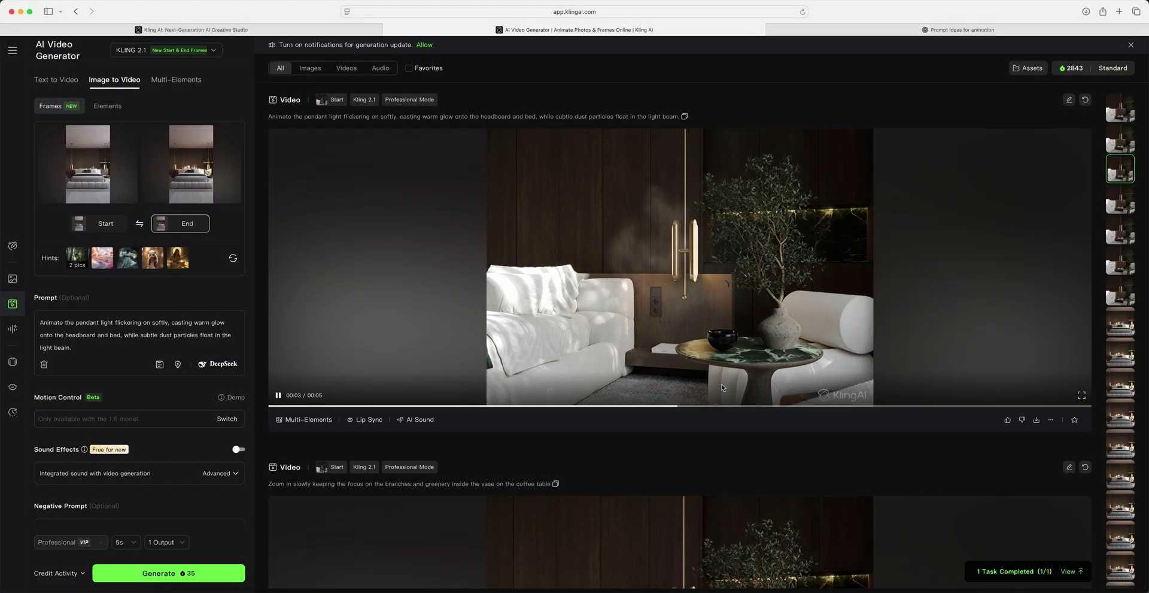
# With the prompt cleared, generate a video from the two bedroom start and end frames, then play it
pyautogui.moveTo(76, 350); pyautogui.dragTo(33, 318)
pyautogui.press('BackSpace')
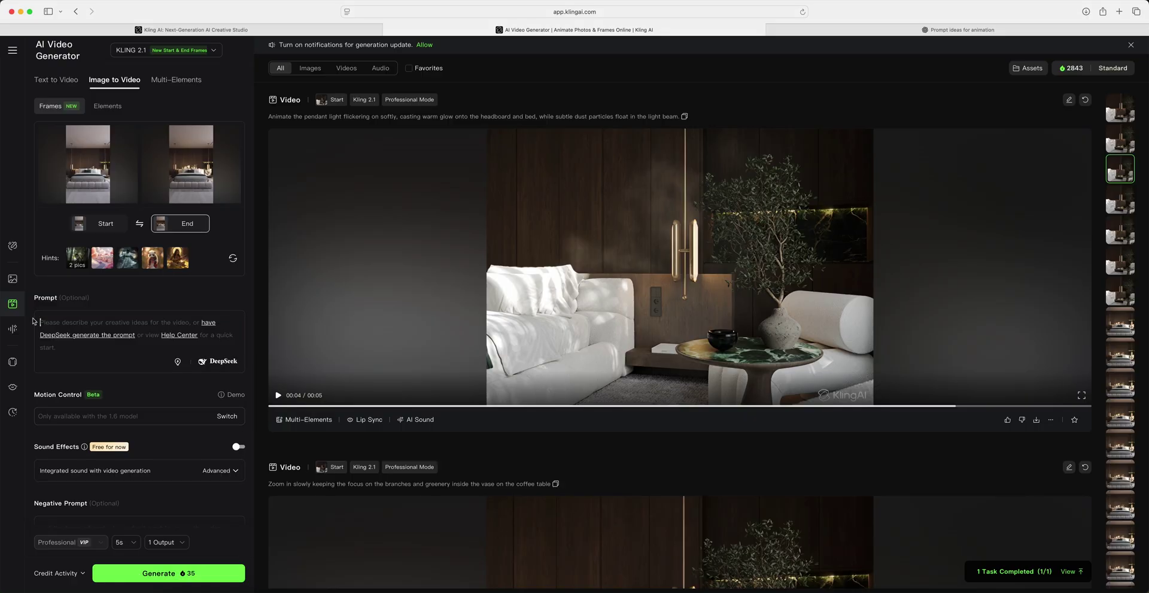
pyautogui.click(190, 576)
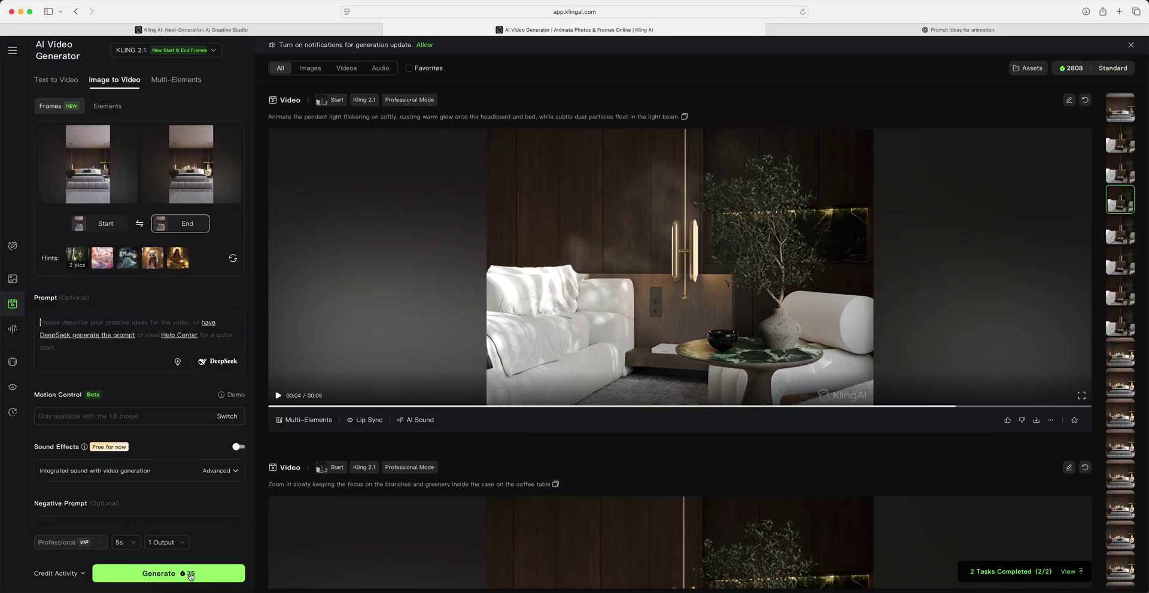
pyautogui.click(1131, 115)
pyautogui.click(688, 268)
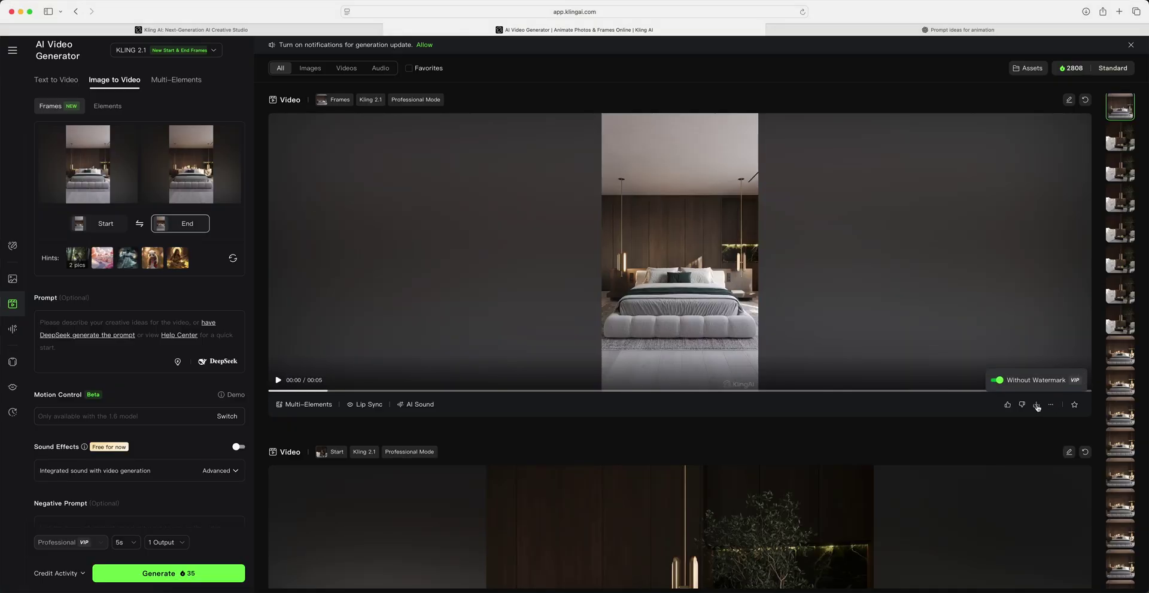
# Download the bedroom clip without a watermark and preview the MP4 in QuickTime Player
pyautogui.click(1037, 405)
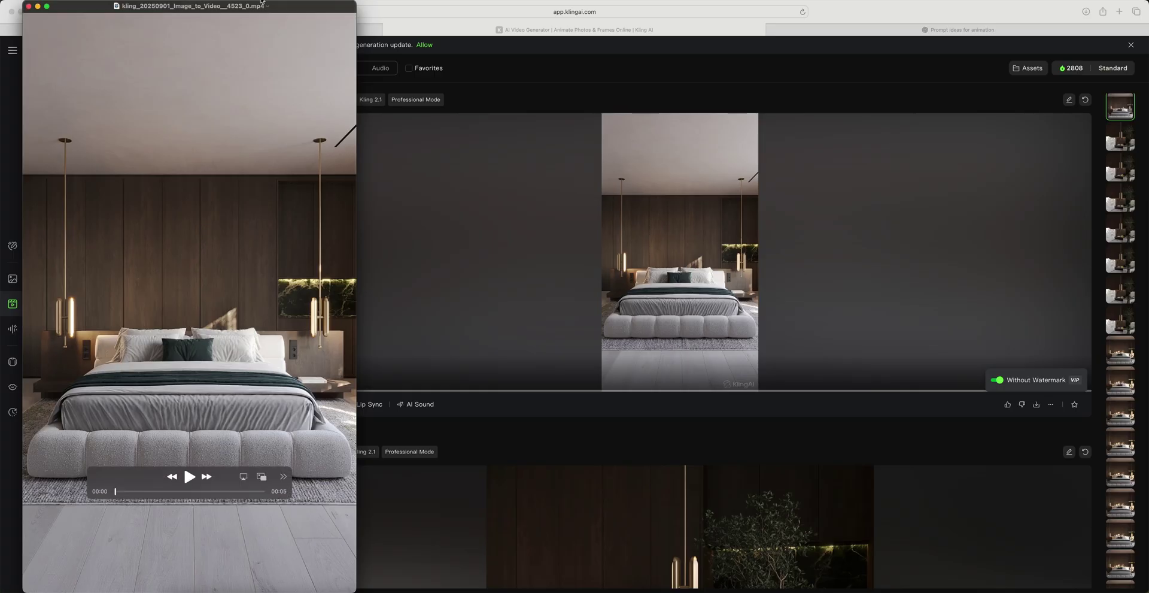
pyautogui.moveTo(291, 10); pyautogui.dragTo(723, 7)
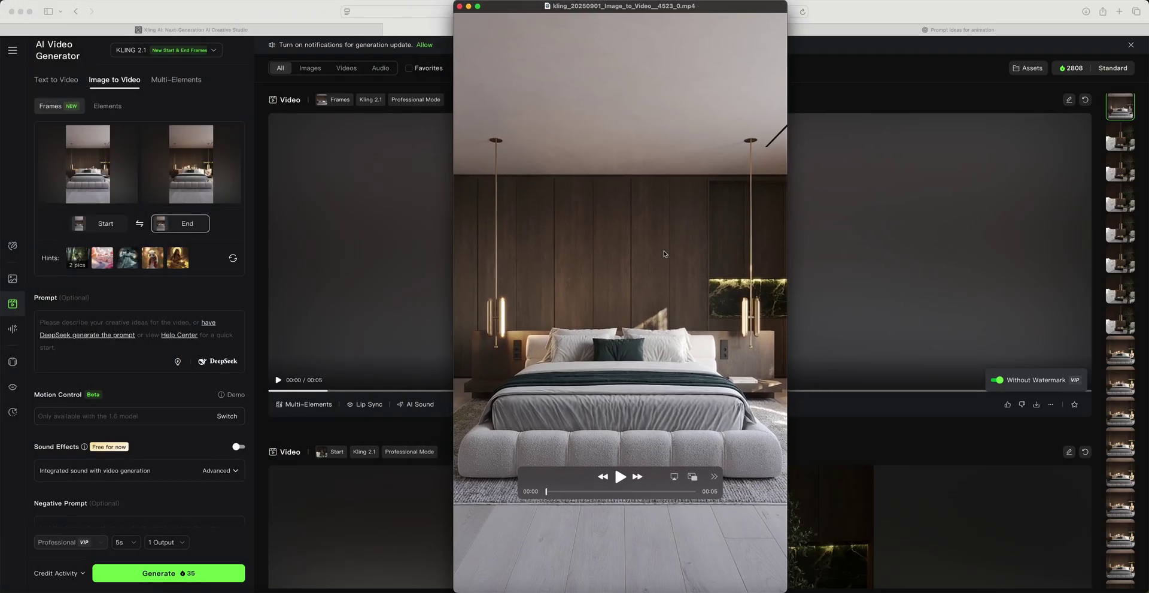
pyautogui.click(622, 477)
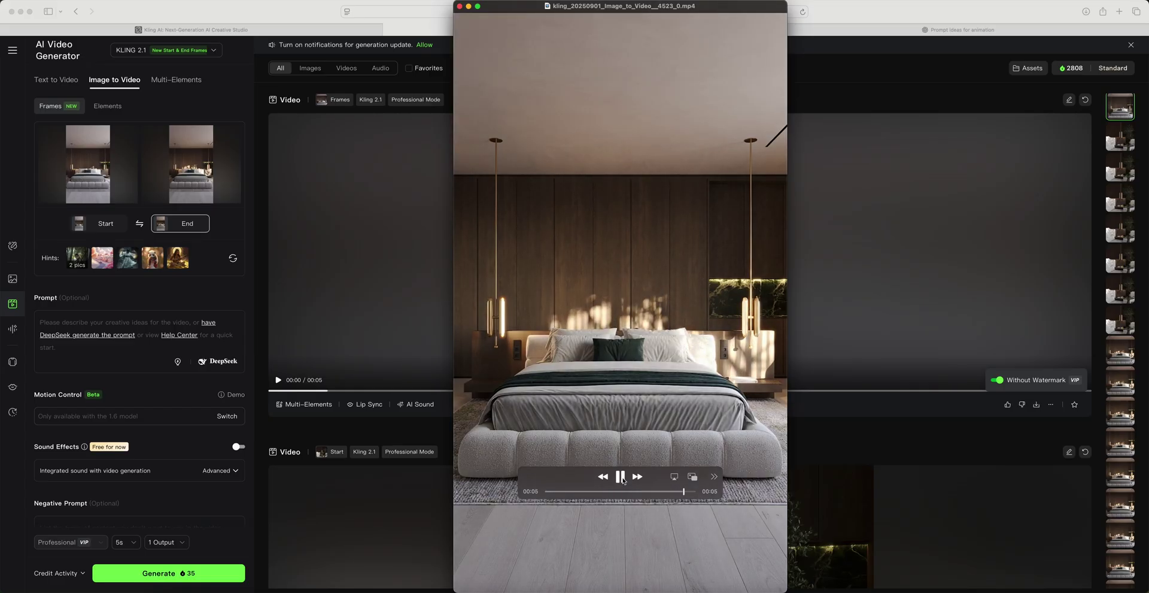
pyautogui.click(459, 6)
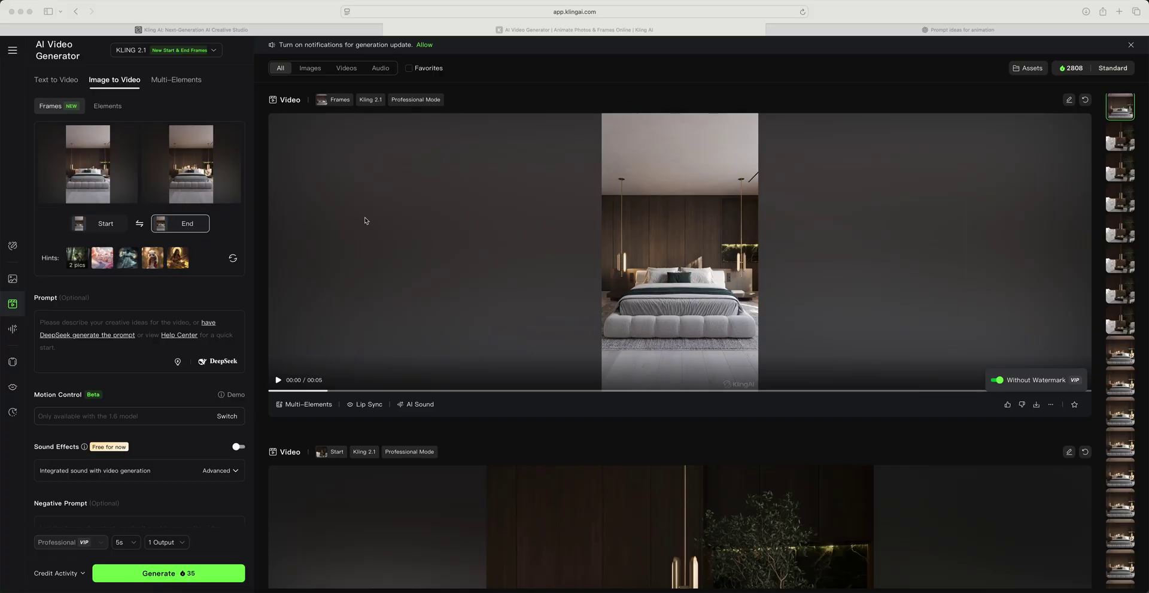
# Upload the downloaded kling MP4 bedroom clip as the Multi-Elements video to edit
pyautogui.click(190, 83)
pyautogui.click(184, 82)
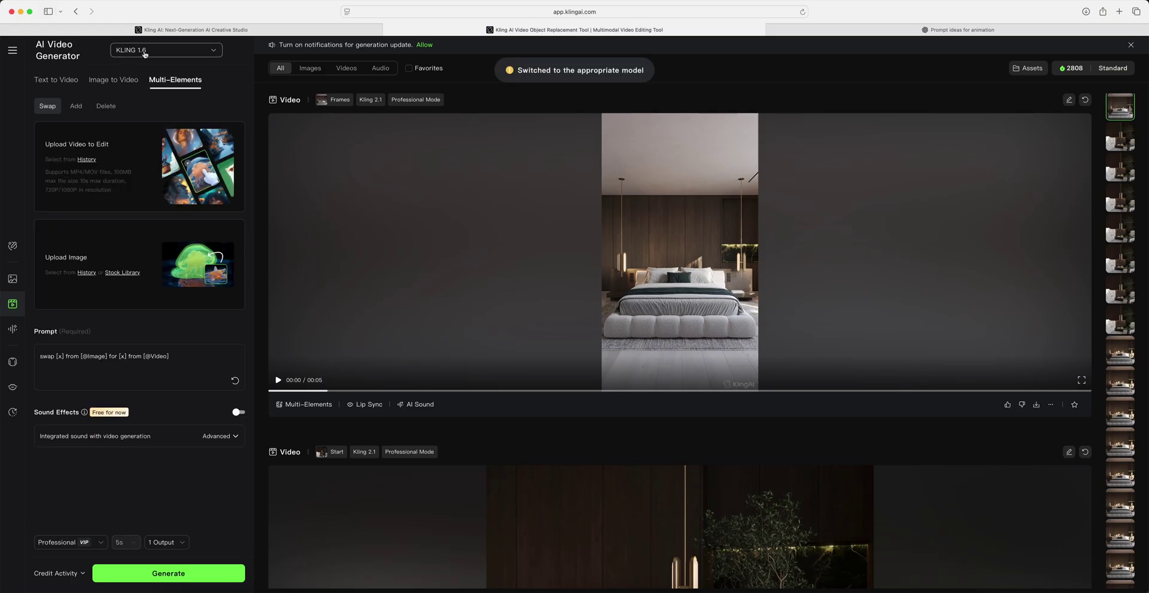
pyautogui.click(75, 147)
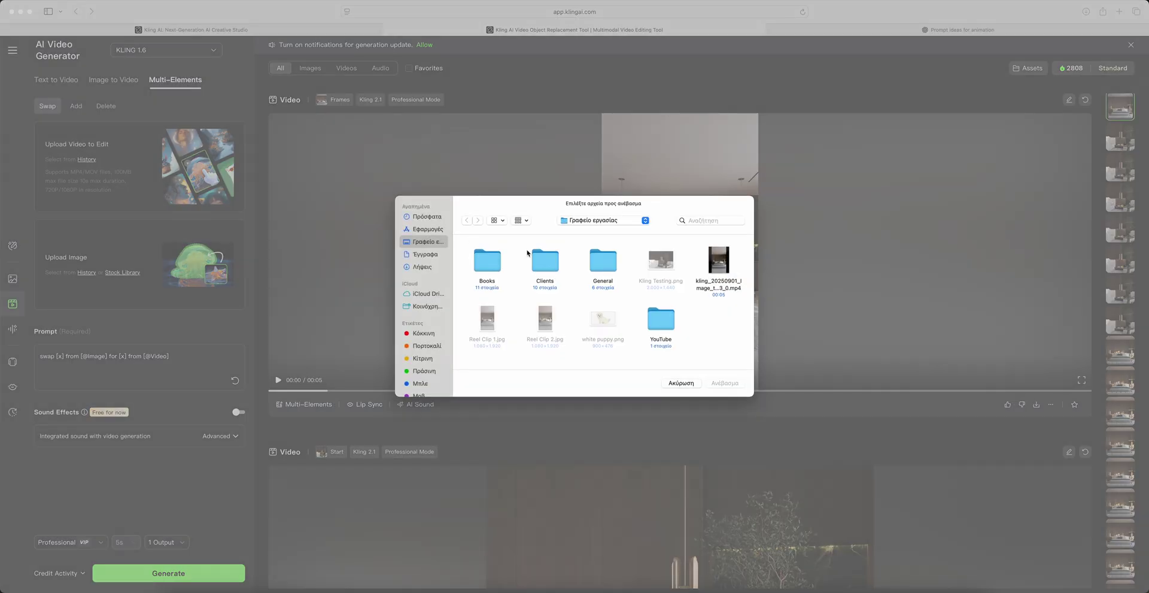
pyautogui.click(718, 263)
pyautogui.click(721, 383)
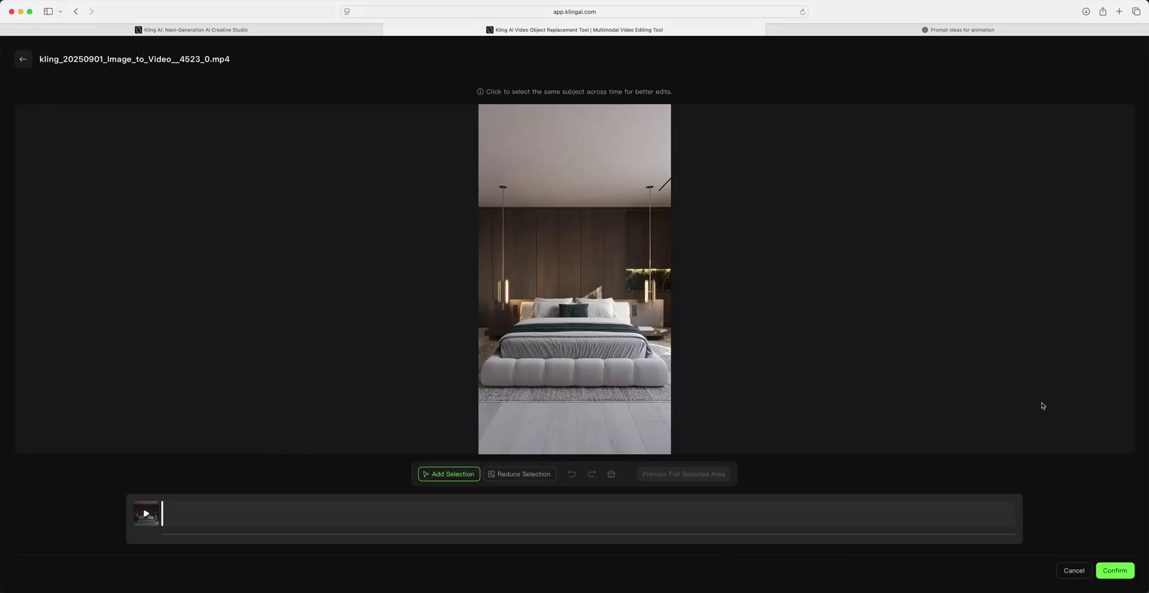
pyautogui.click(1114, 571)
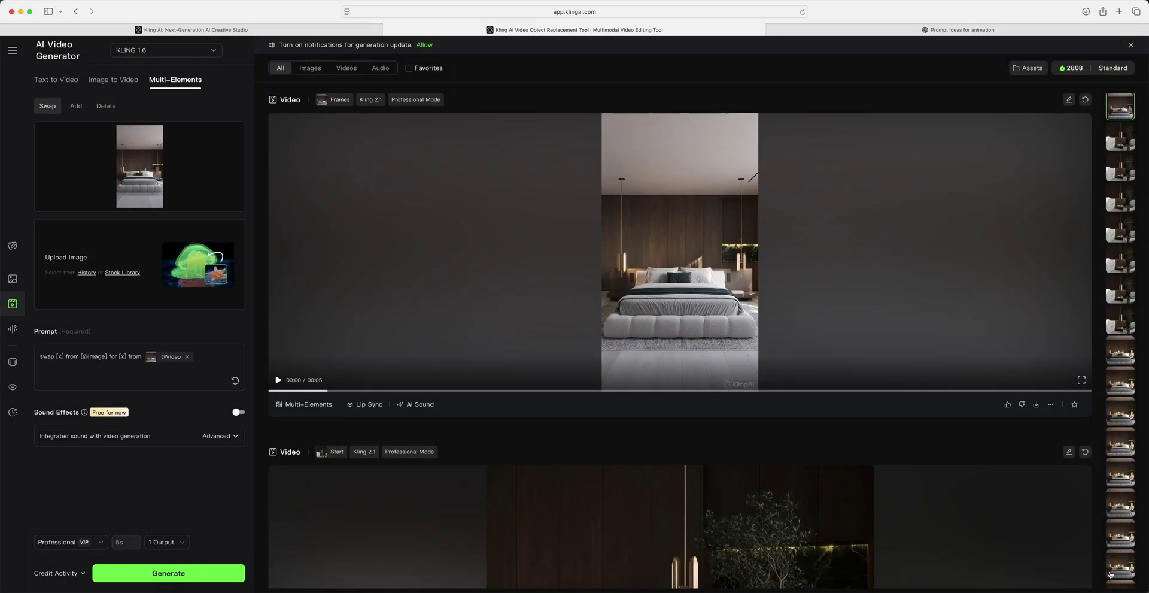
# In the Add mode, set white puppy.png as the reference image, using the Subject only
pyautogui.click(76, 106)
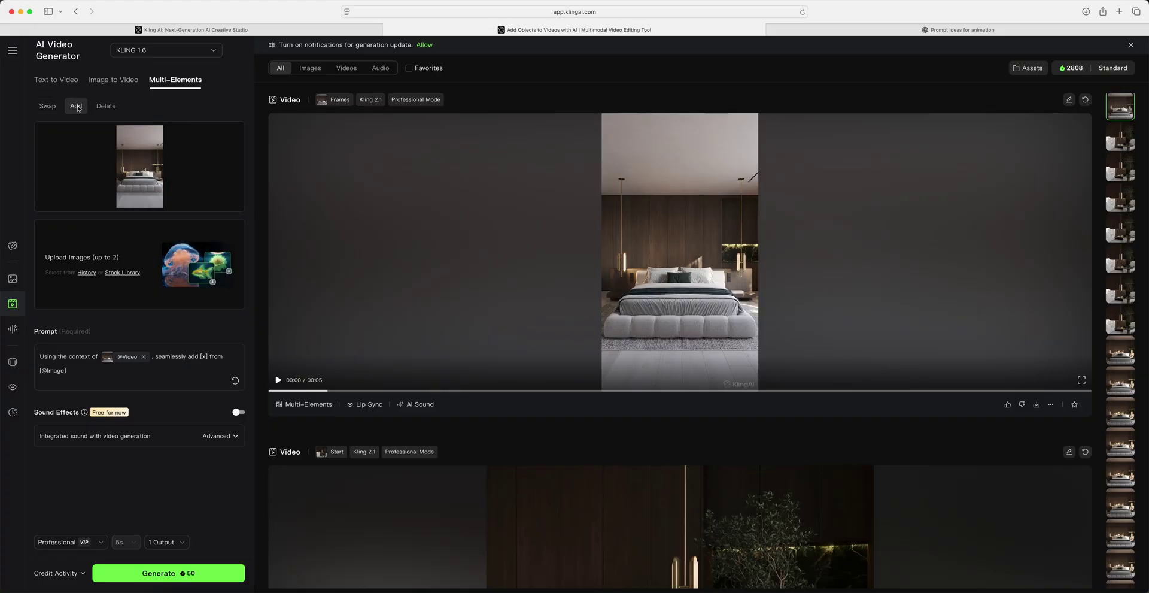
pyautogui.click(68, 258)
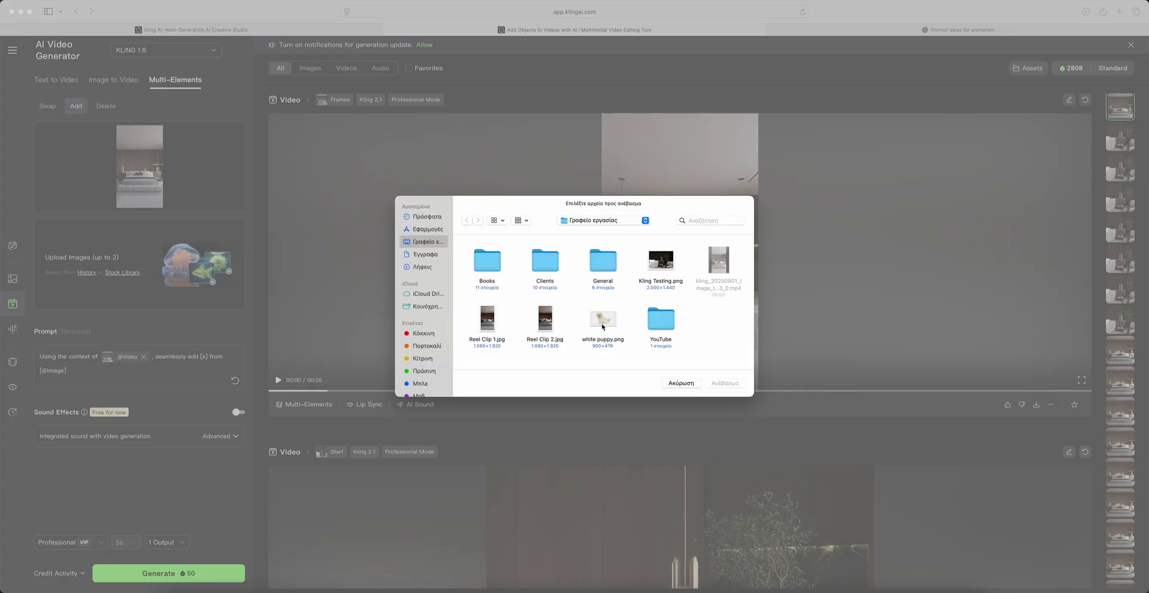
pyautogui.click(603, 323)
pyautogui.click(719, 384)
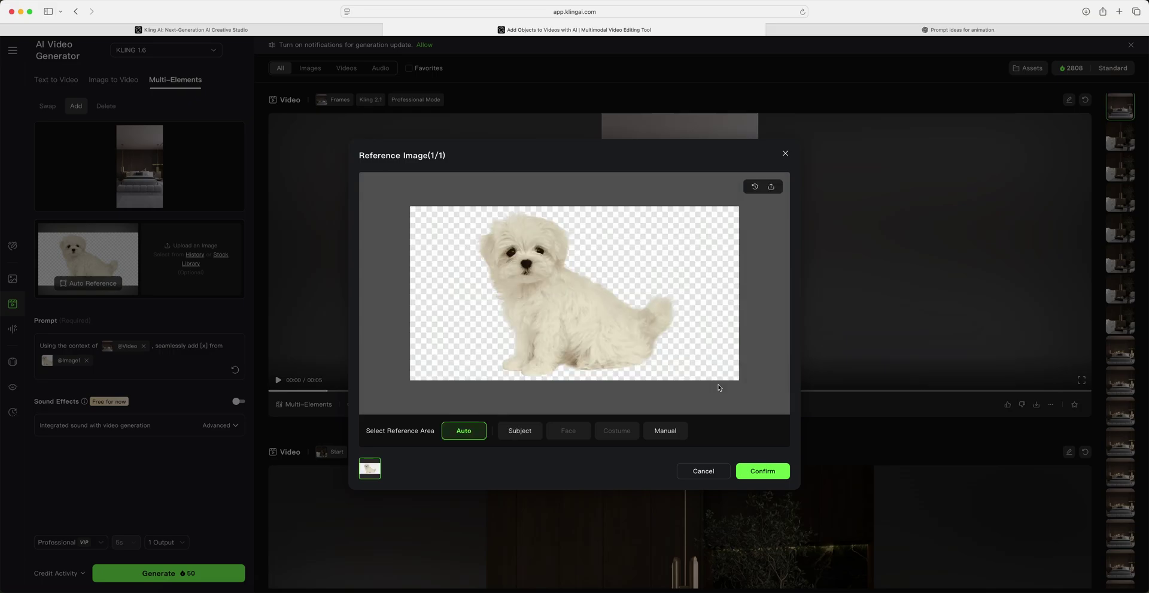
pyautogui.click(517, 433)
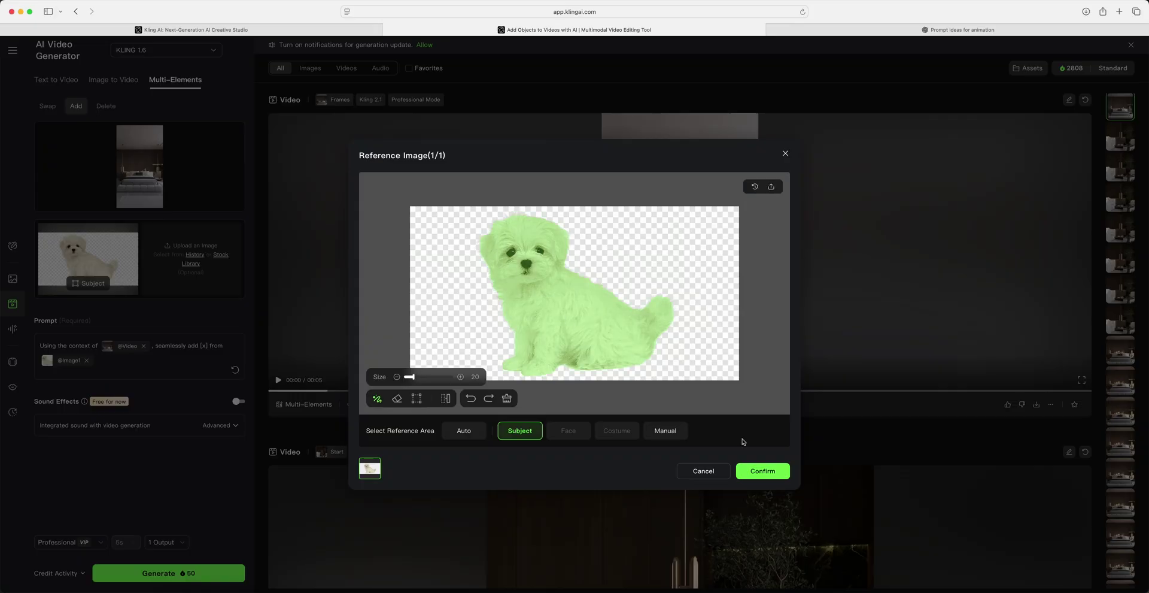
pyautogui.click(752, 472)
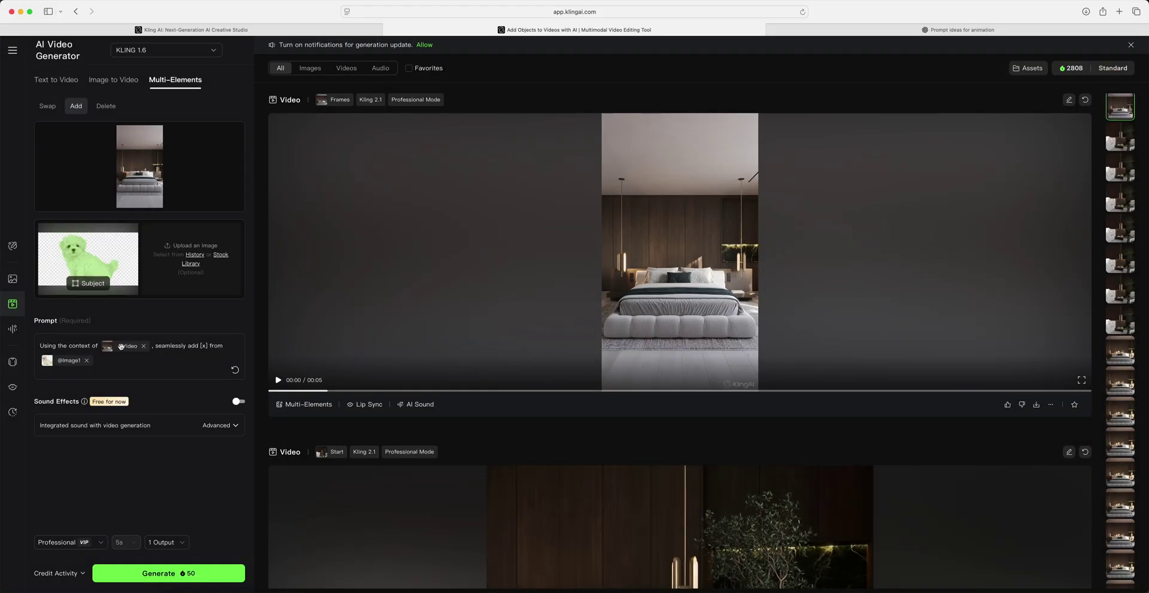
# Replace the [x] placeholder with 'a realistic small white puppy, happily climbing on the bed from the left side'
pyautogui.doubleClick(202, 346)
pyautogui.write('[a realistic small white puppy')
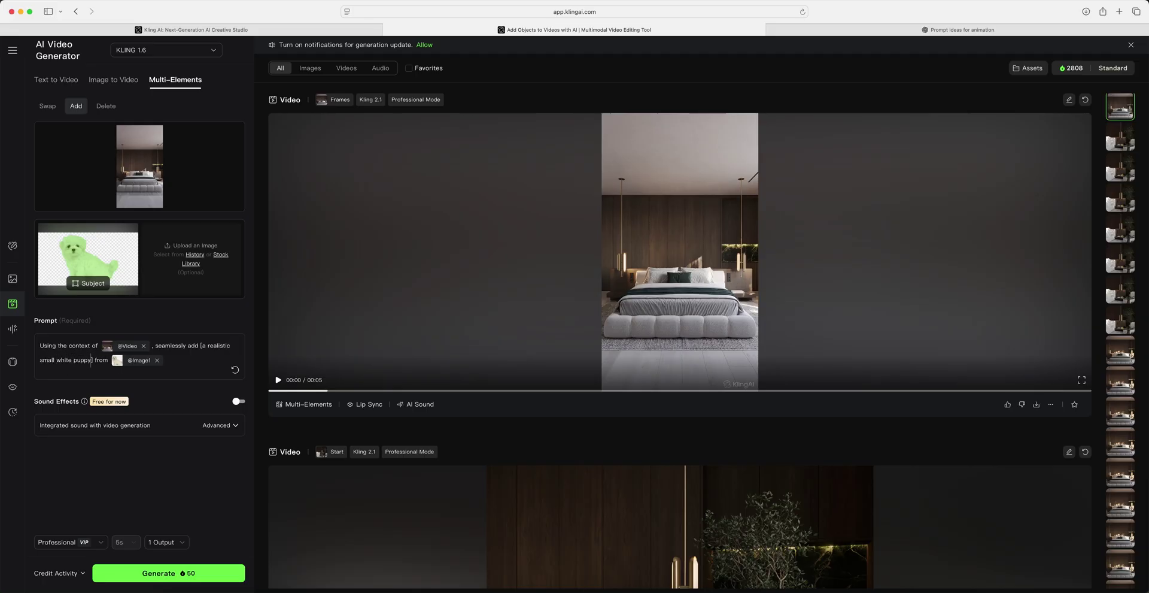
pyautogui.write(', happily climbi')
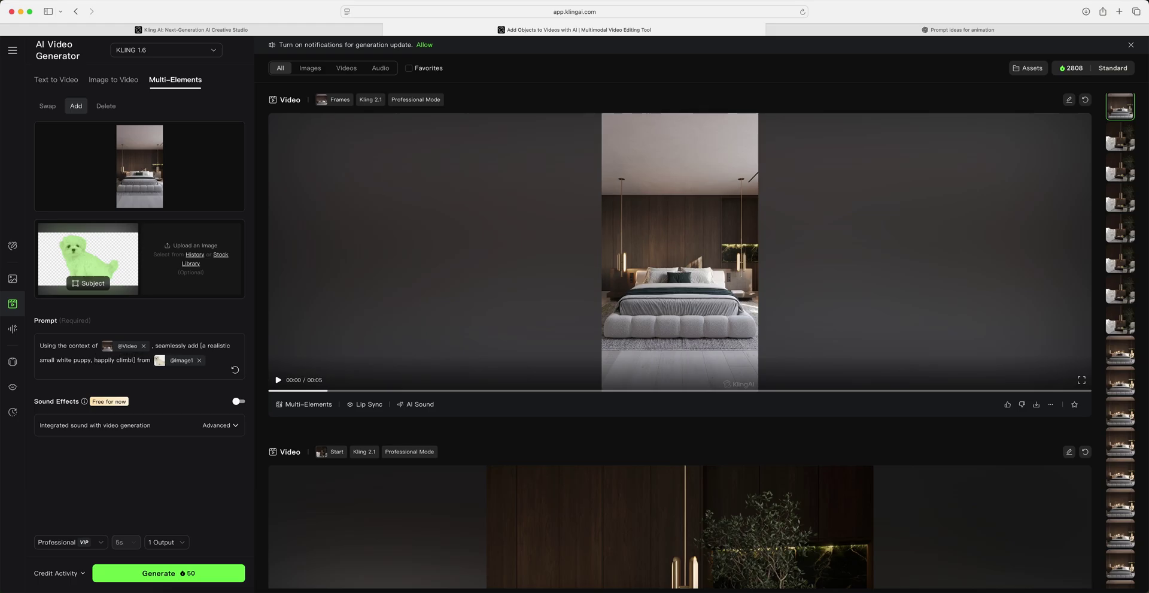
pyautogui.write('ng on the bed from the left side of the video, bouncing on the blanket with natural ')
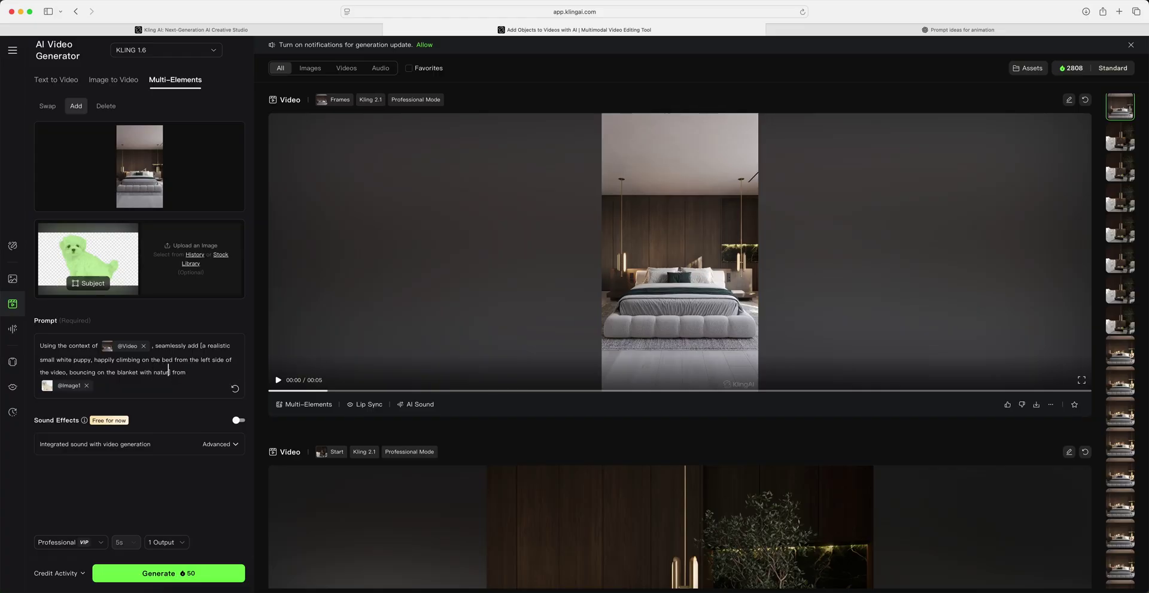
pyautogui.write('movement and shadows')
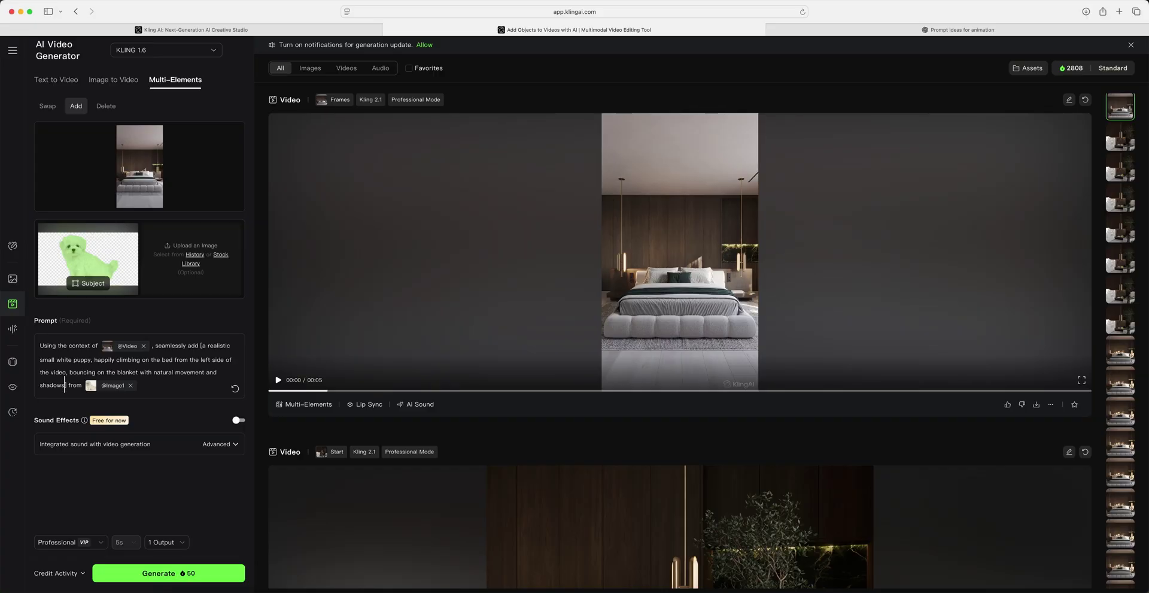
# Start generating the Multi-Elements clip with the white puppy climbing onto the bed
pyautogui.click(159, 576)
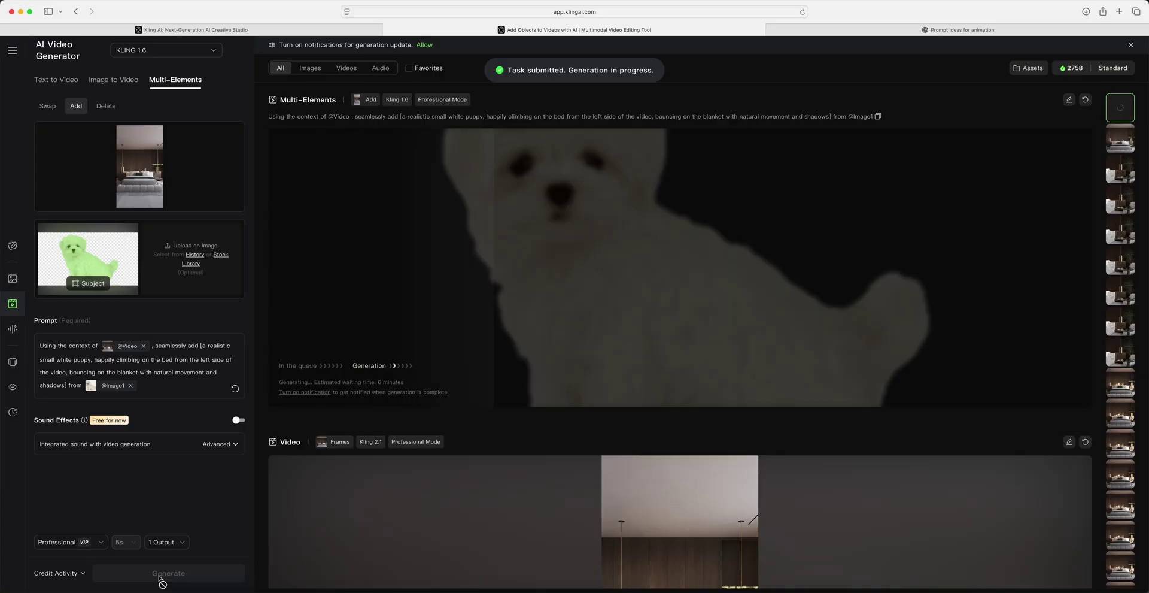